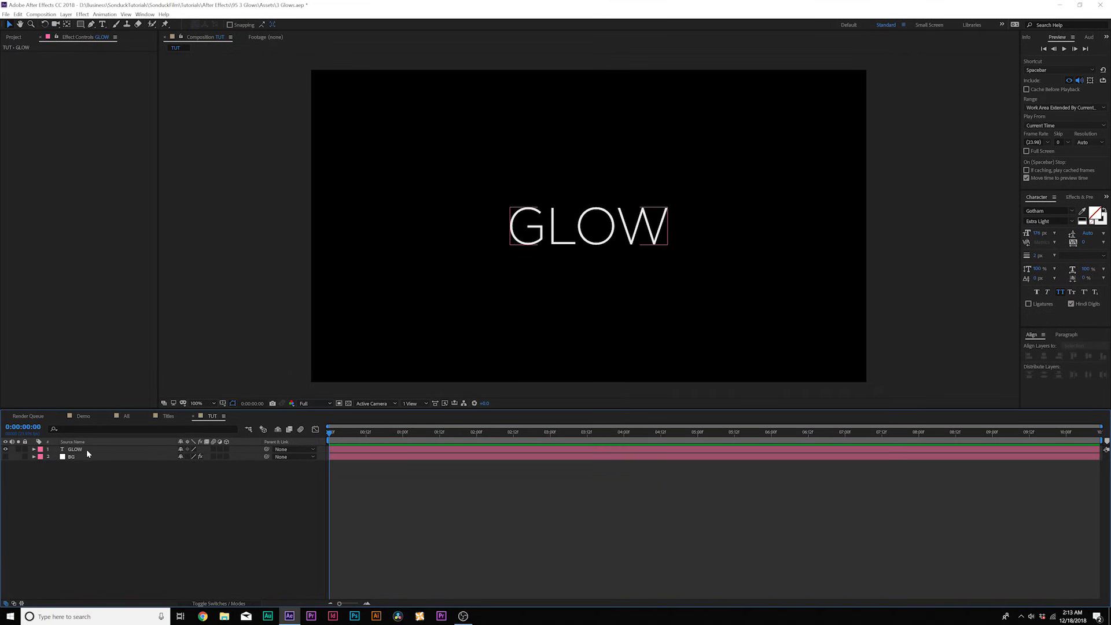
# Apply a Drop Shadow effect to the GLOW text layer and set its shadow color to a saturated blue.
pyautogui.click(87, 450)
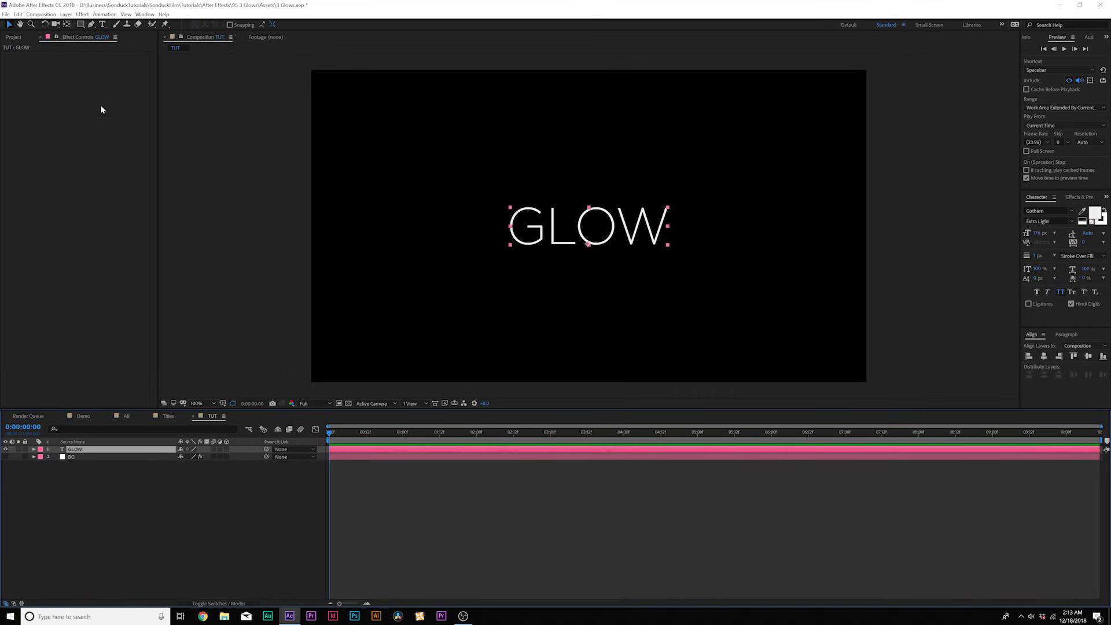
pyautogui.click(82, 14)
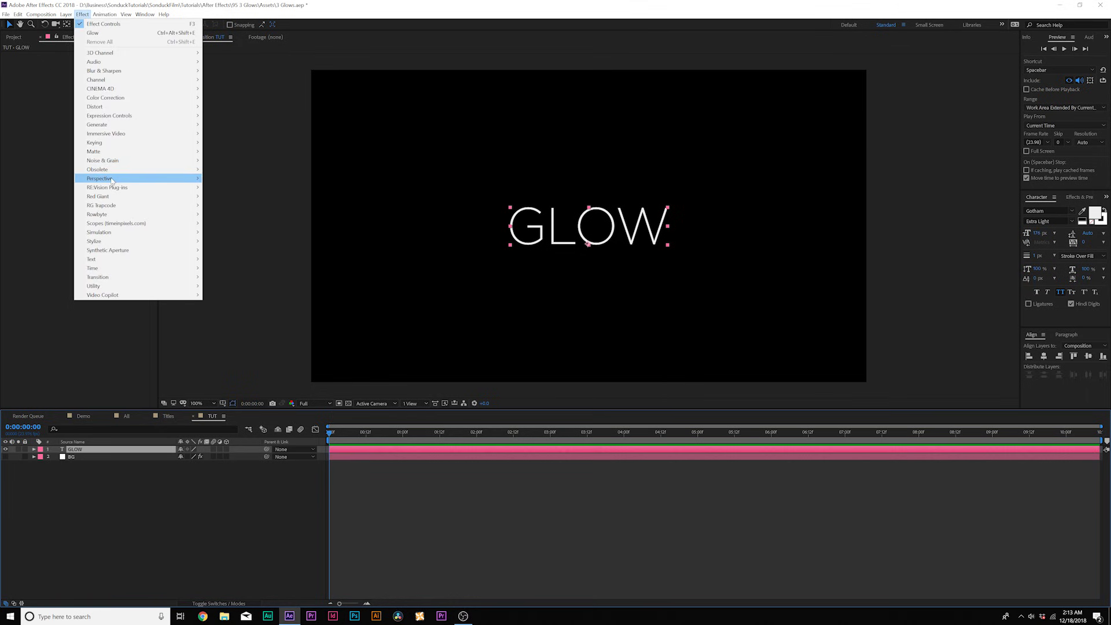
pyautogui.moveTo(167, 183)
pyautogui.click(229, 250)
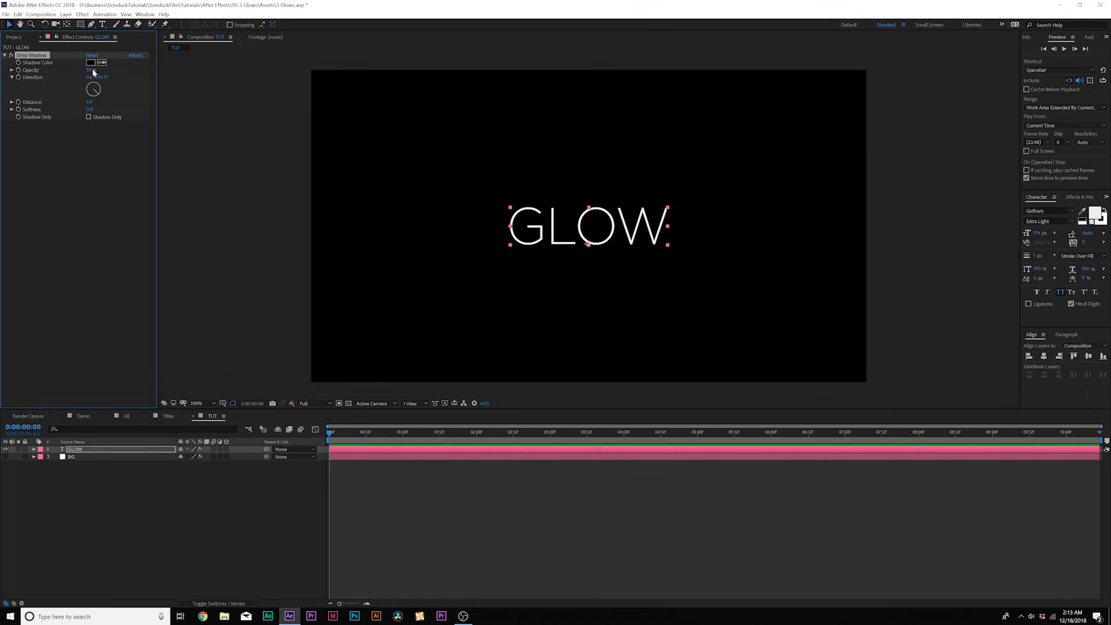
pyautogui.click(90, 63)
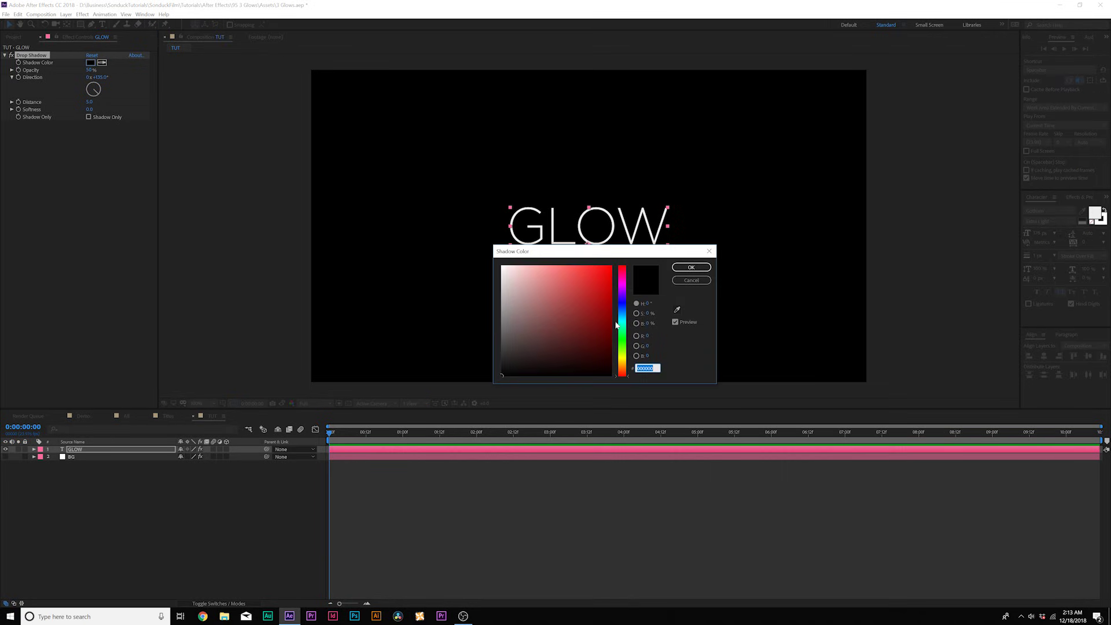
pyautogui.moveTo(617, 325); pyautogui.dragTo(596, 267)
pyautogui.click(690, 268)
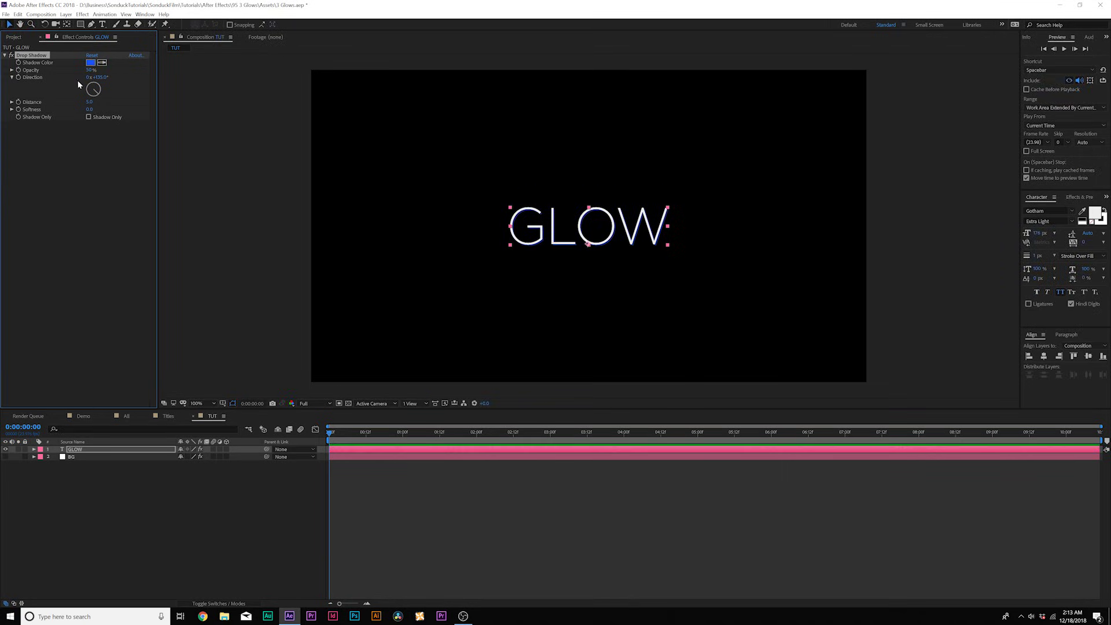
# Set the Drop Shadow's distance to 0 and increase its softness to spread the blue around the letters.
pyautogui.click(90, 103)
pyautogui.write('0')
pyautogui.click(90, 162)
pyautogui.moveTo(89, 110); pyautogui.dragTo(98, 111)
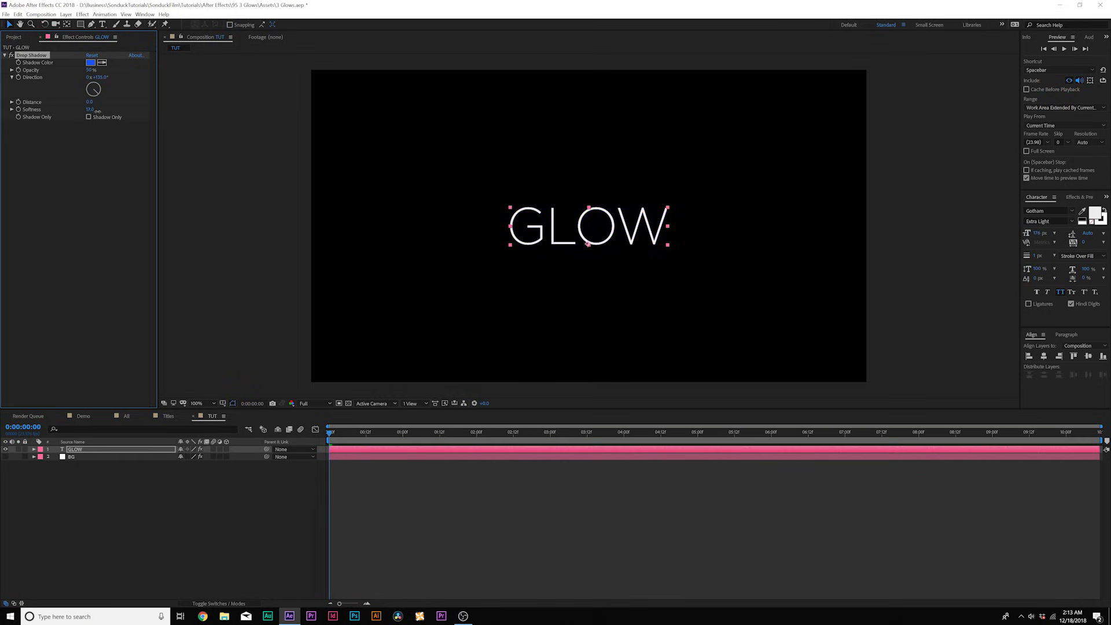
# Lower the Drop Shadow's opacity slightly while checking the letter edges up close.
pyautogui.press('.')
pyautogui.press('.')
pyautogui.press('.')
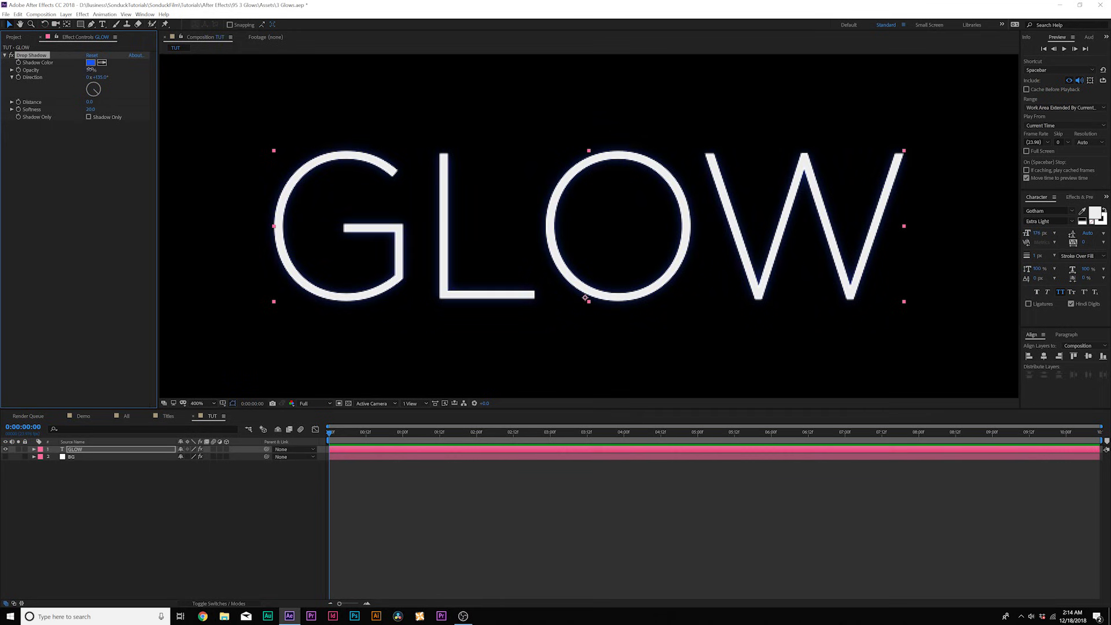
pyautogui.moveTo(91, 69); pyautogui.dragTo(83, 70)
# Duplicate the Drop Shadow effect and raise the copy's softness to about 80.
pyautogui.click(18, 14)
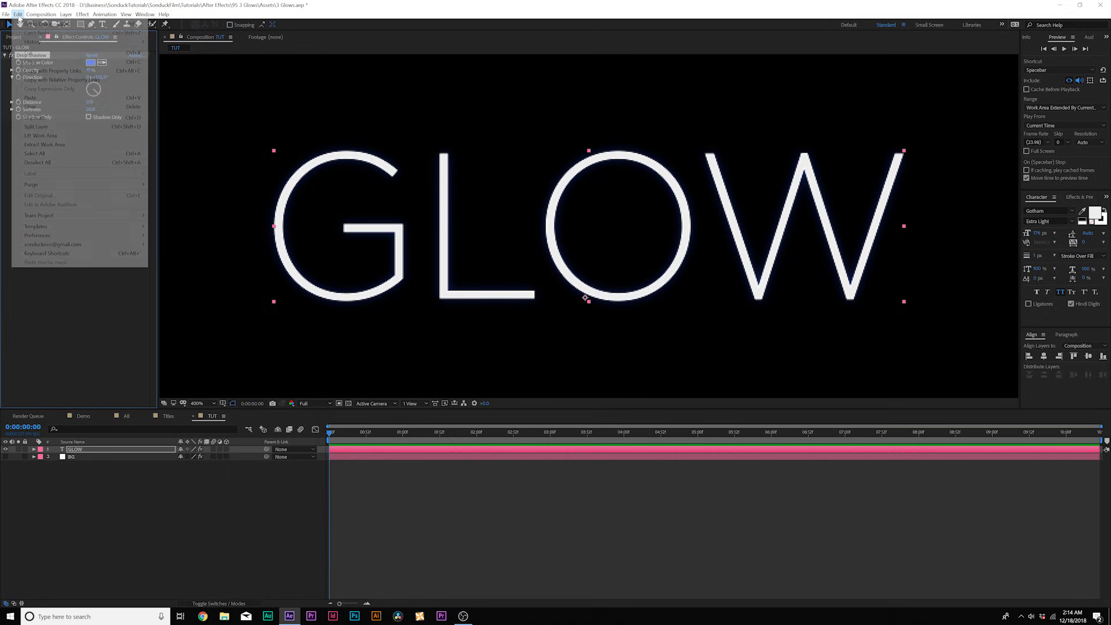
pyautogui.click(44, 119)
pyautogui.moveTo(90, 179); pyautogui.dragTo(113, 177)
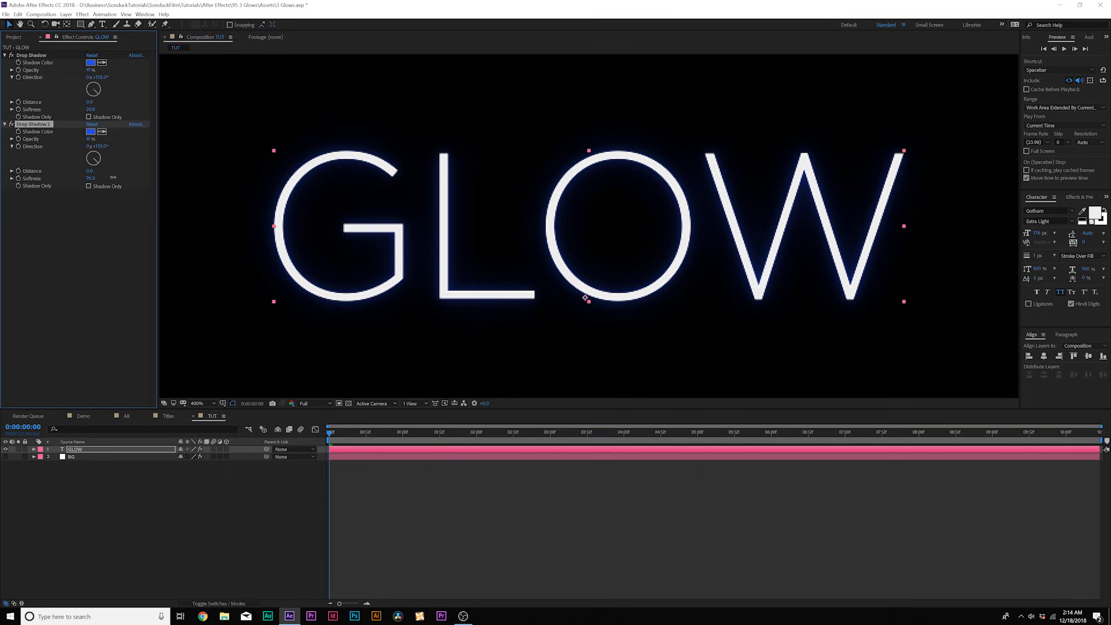
# Compare the text with the second Drop Shadow off and on, and collapse both Drop Shadow effects.
pyautogui.click(12, 125)
pyautogui.click(12, 124)
pyautogui.click(12, 125)
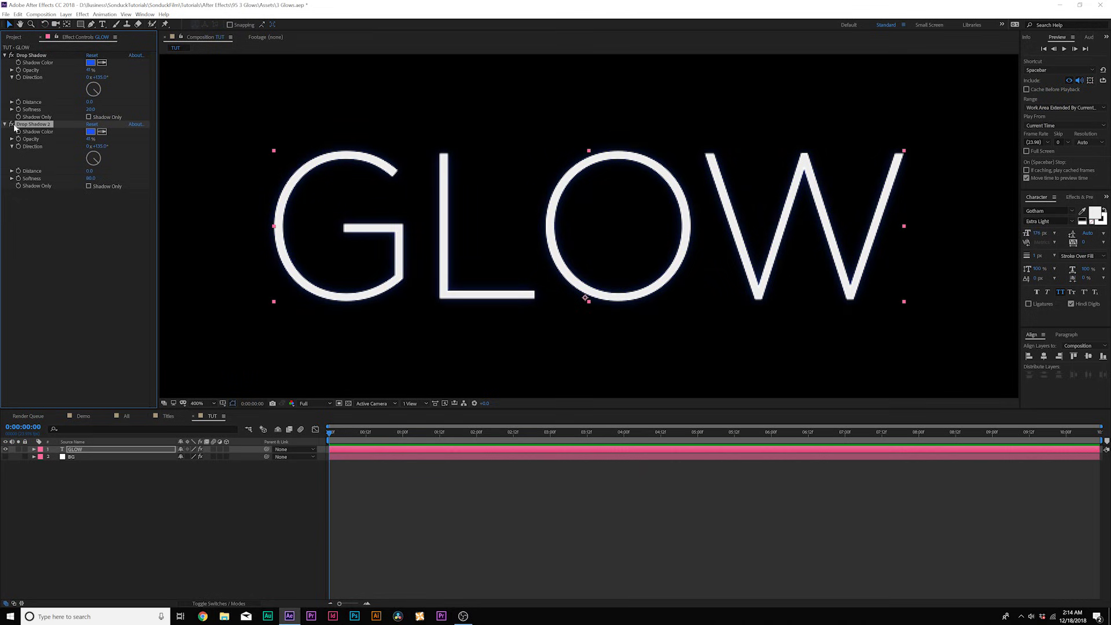
pyautogui.click(12, 124)
pyautogui.click(5, 56)
pyautogui.click(4, 63)
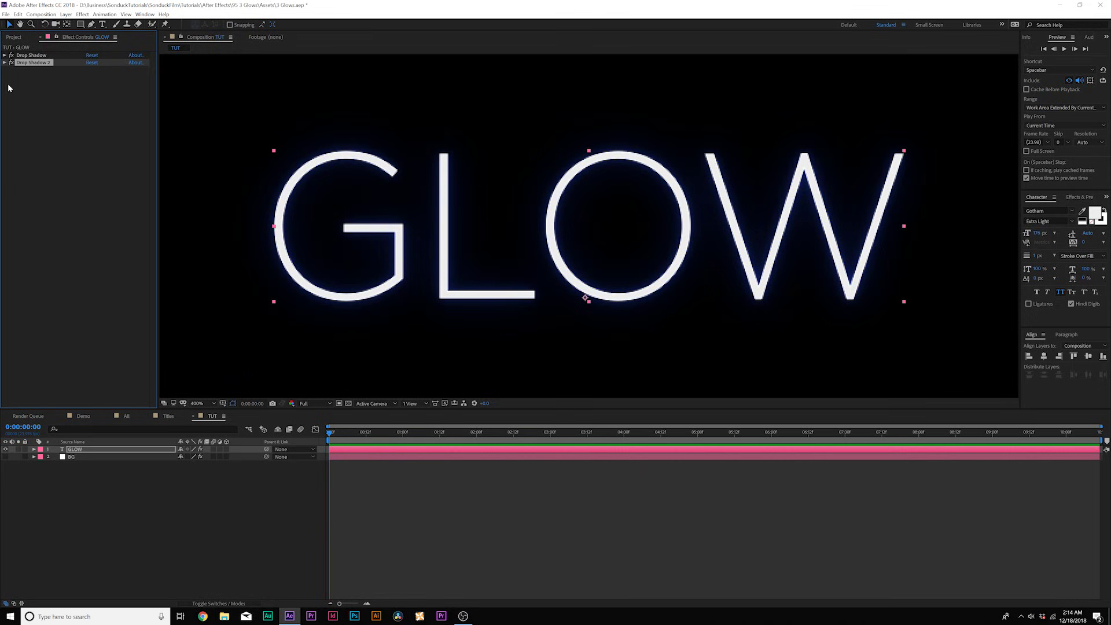
# Add the Stylize Glow effect to the GLOW text layer after the two Drop Shadows.
pyautogui.click(83, 14)
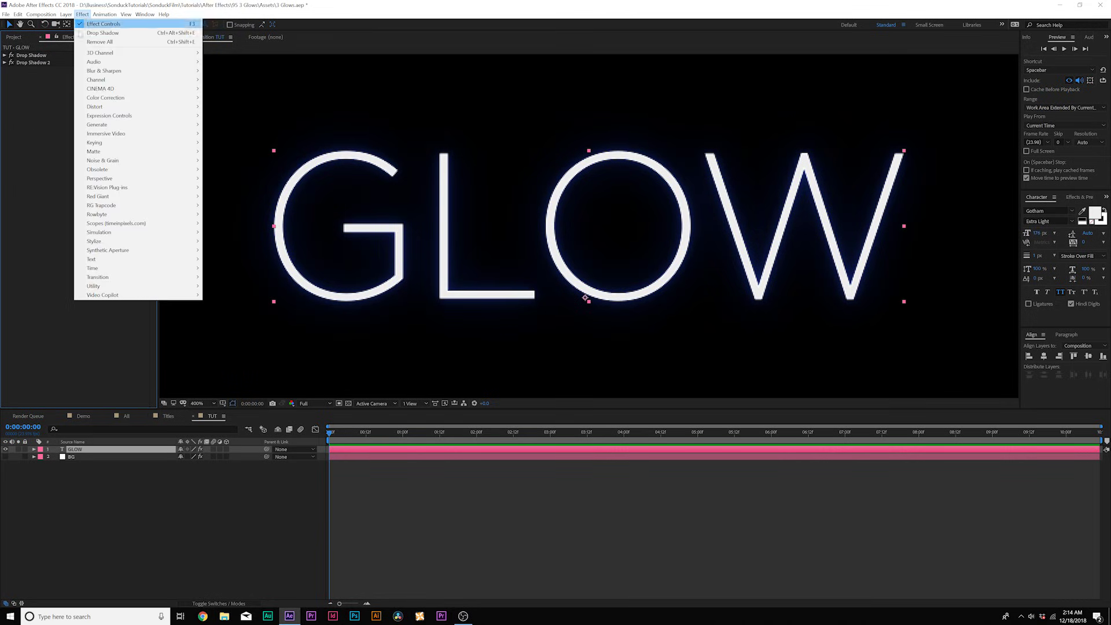
pyautogui.moveTo(110, 243)
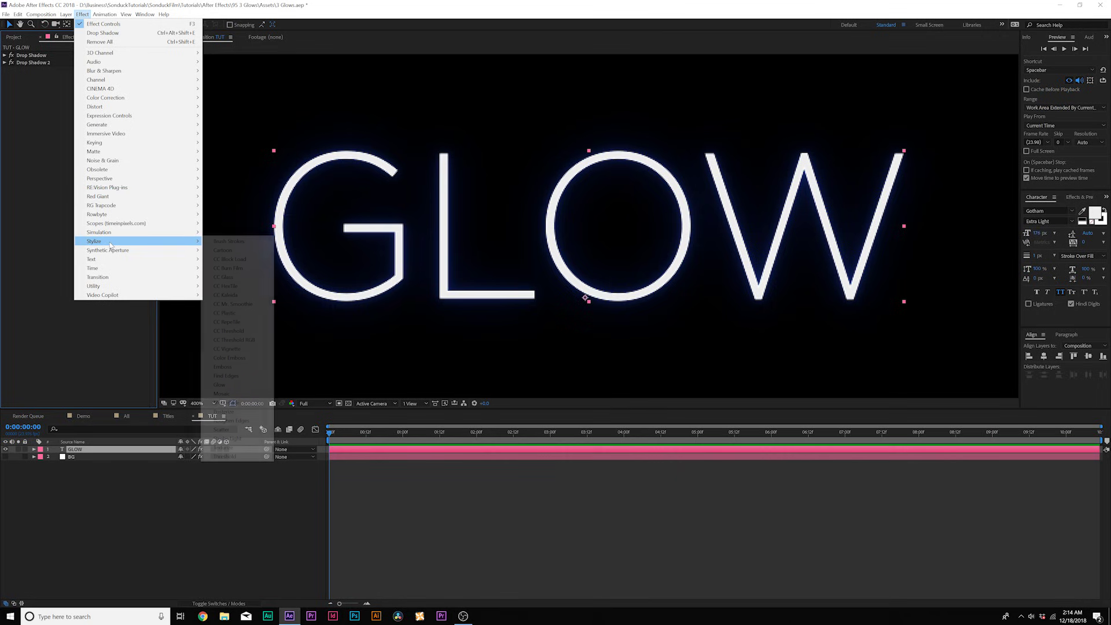
pyautogui.click(220, 385)
pyautogui.press(',')
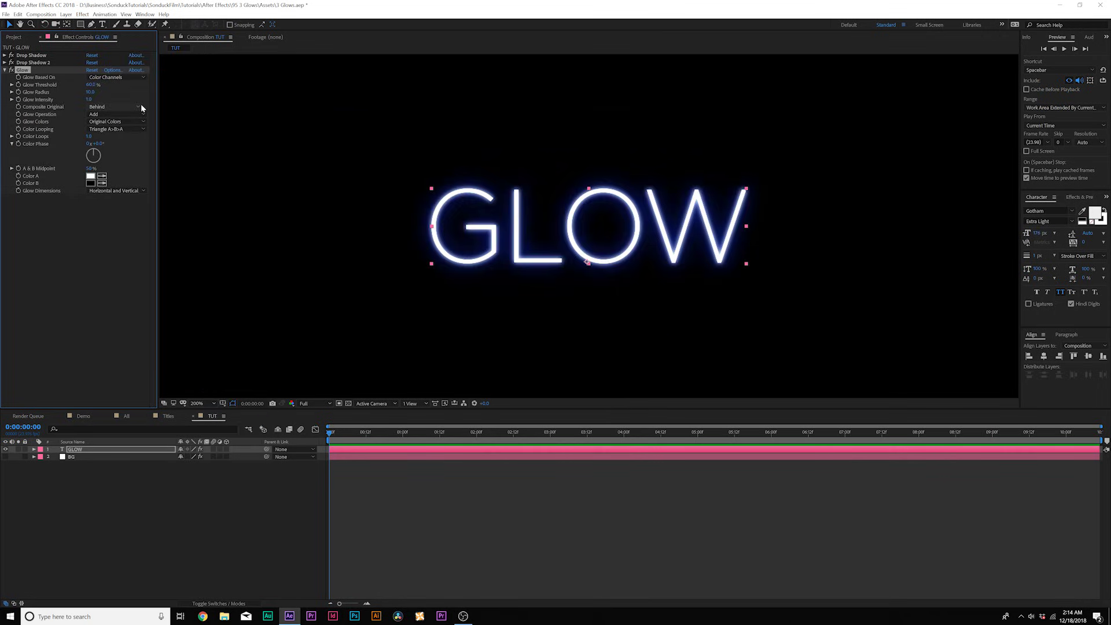
# Set Color A of the Glow effect to a medium blue.
pyautogui.click(88, 176)
pyautogui.click(622, 305)
pyautogui.click(582, 268)
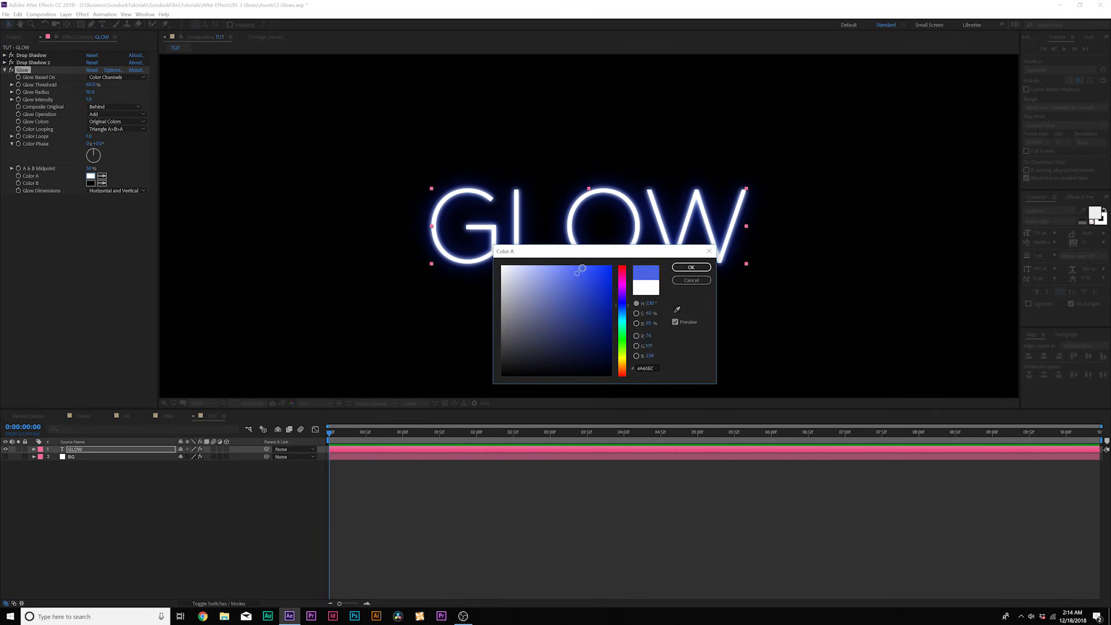
pyautogui.click(691, 266)
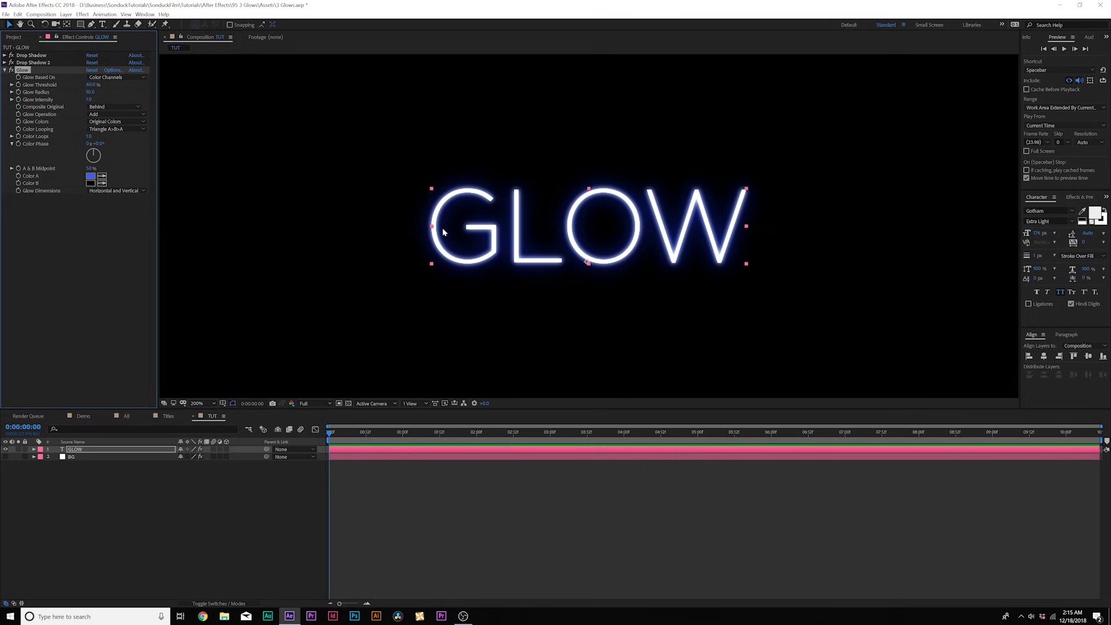
# Set the Glow effect's Glow Colors to A & B Colors and its Color Looping to Sawtooth B>A.
pyautogui.click(107, 121)
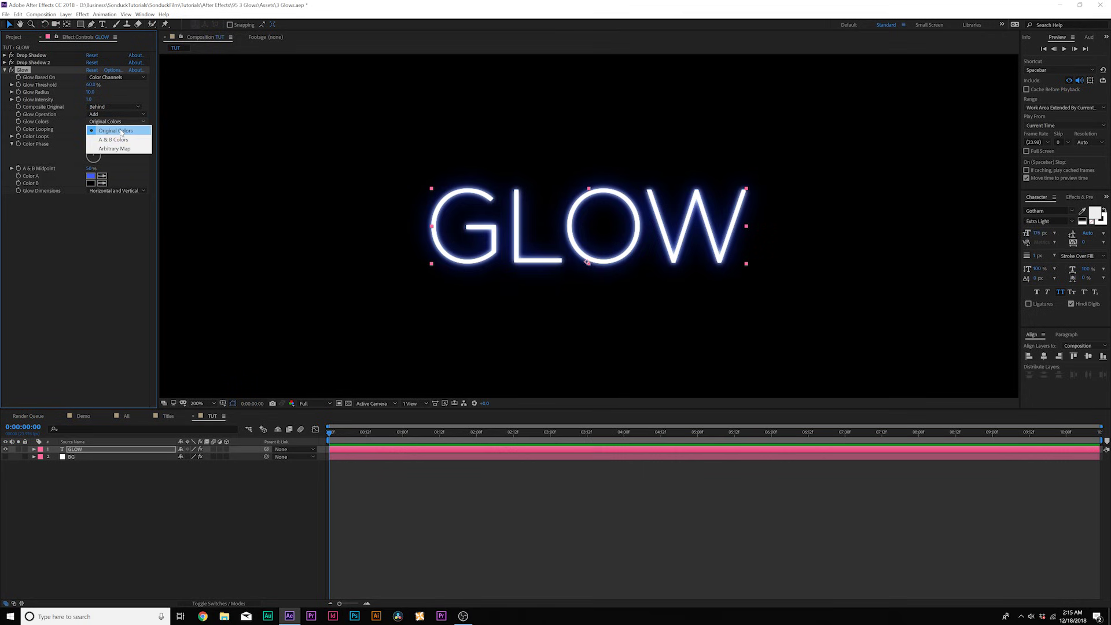
pyautogui.click(116, 140)
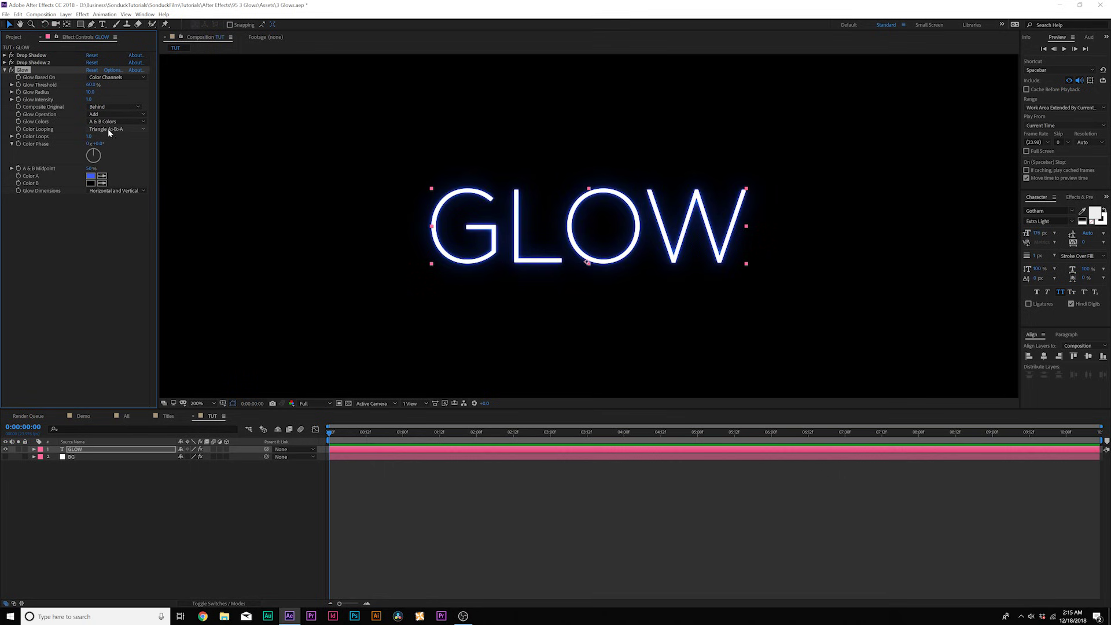
pyautogui.click(107, 130)
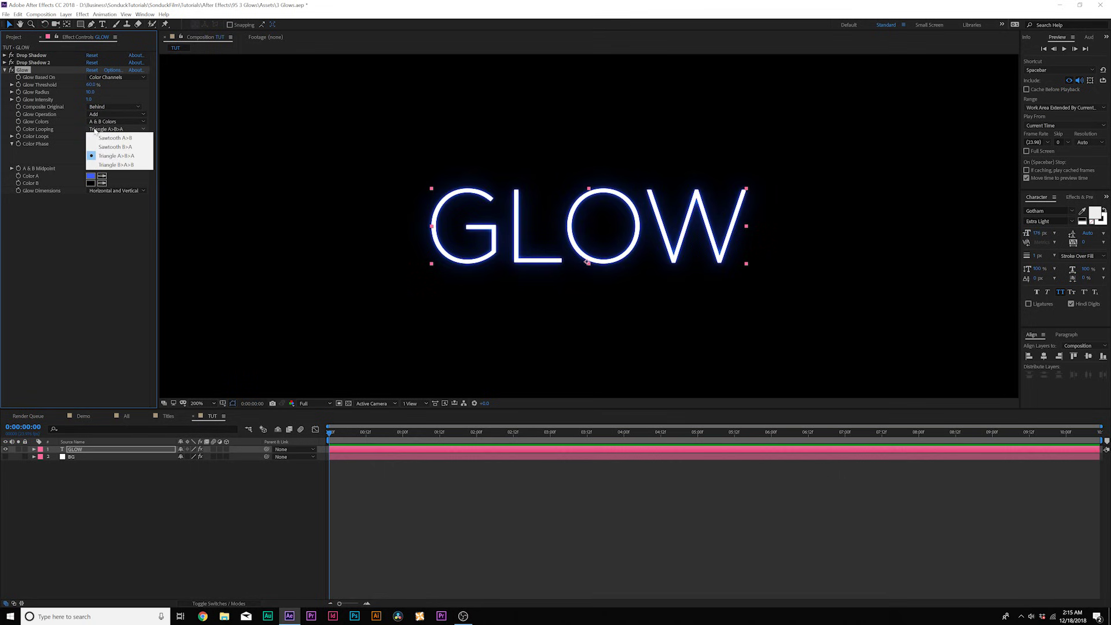
pyautogui.click(119, 148)
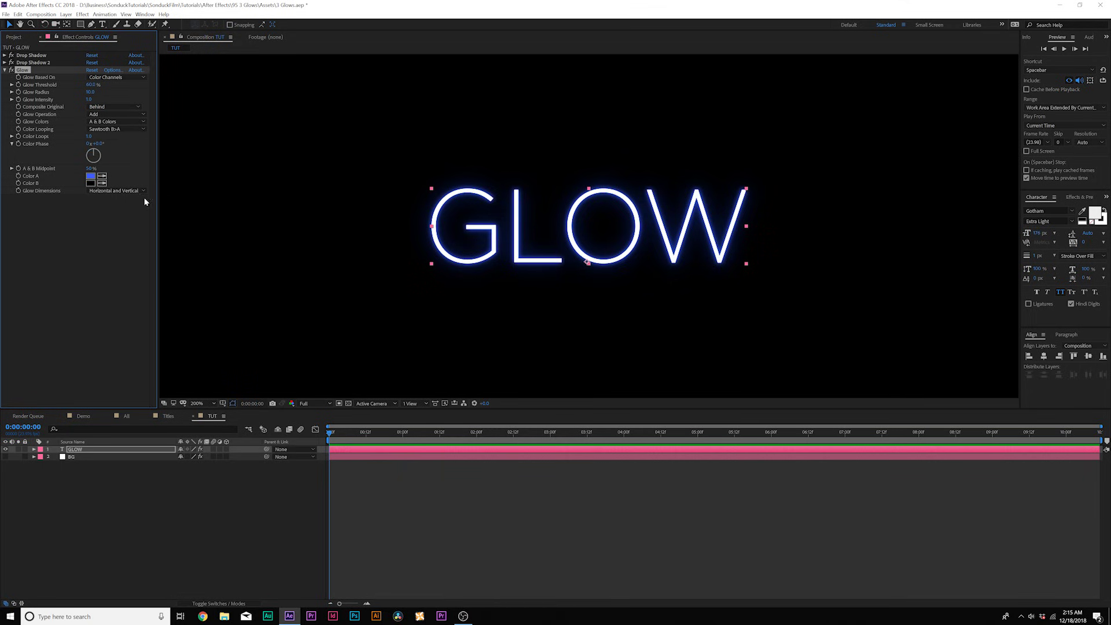
# Increase the Glow effect's intensity to about 2 and check the text up close and at full frame.
pyautogui.press('.')
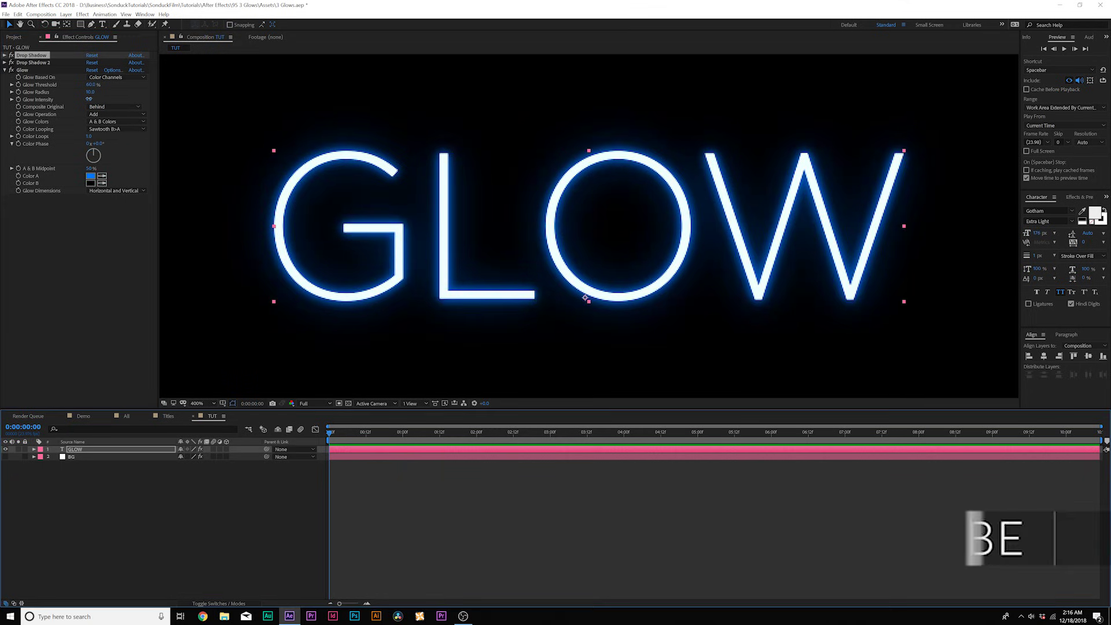
pyautogui.moveTo(152, 105); pyautogui.dragTo(172, 108)
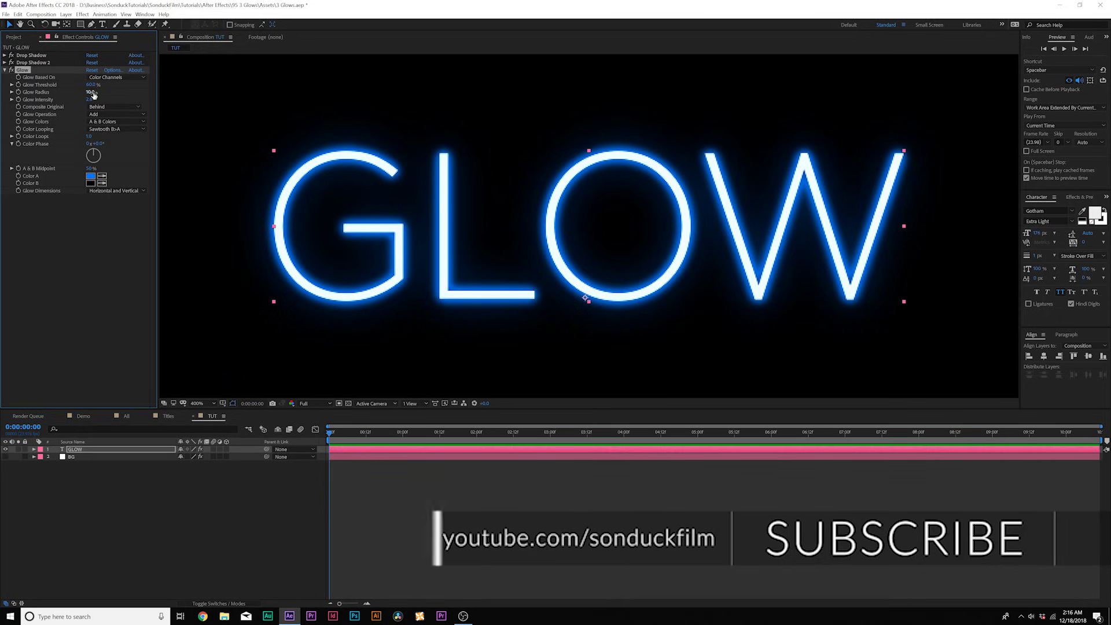
pyautogui.press('/')
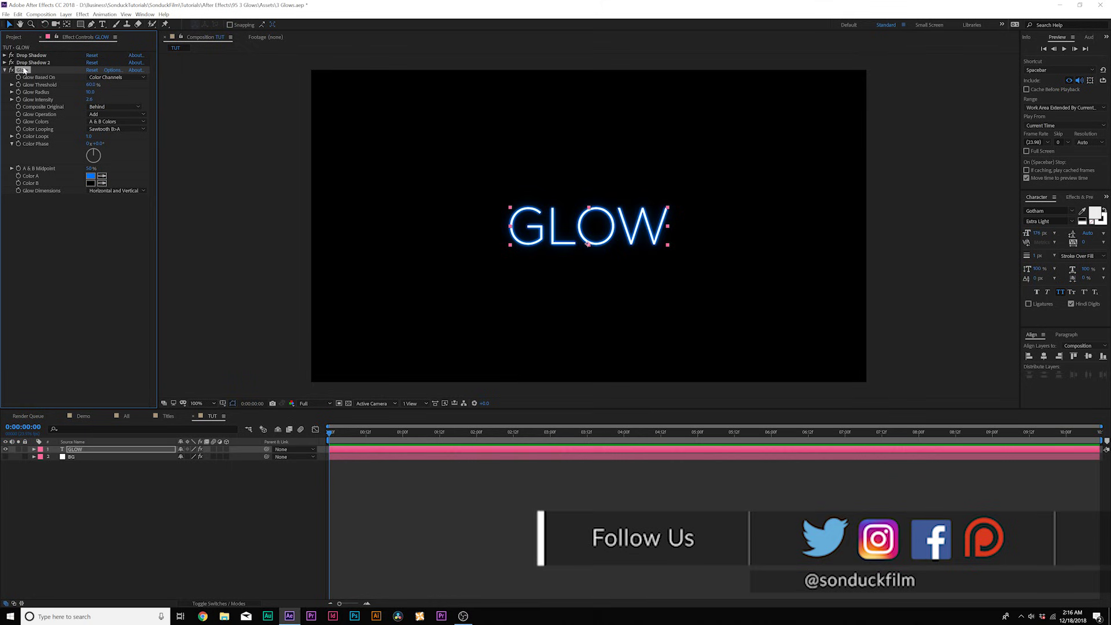
# Duplicate the Glow effect, greatly increase the copy's glow radius, and compare the text with it off and on.
pyautogui.hotkey('ctrl', 'd')
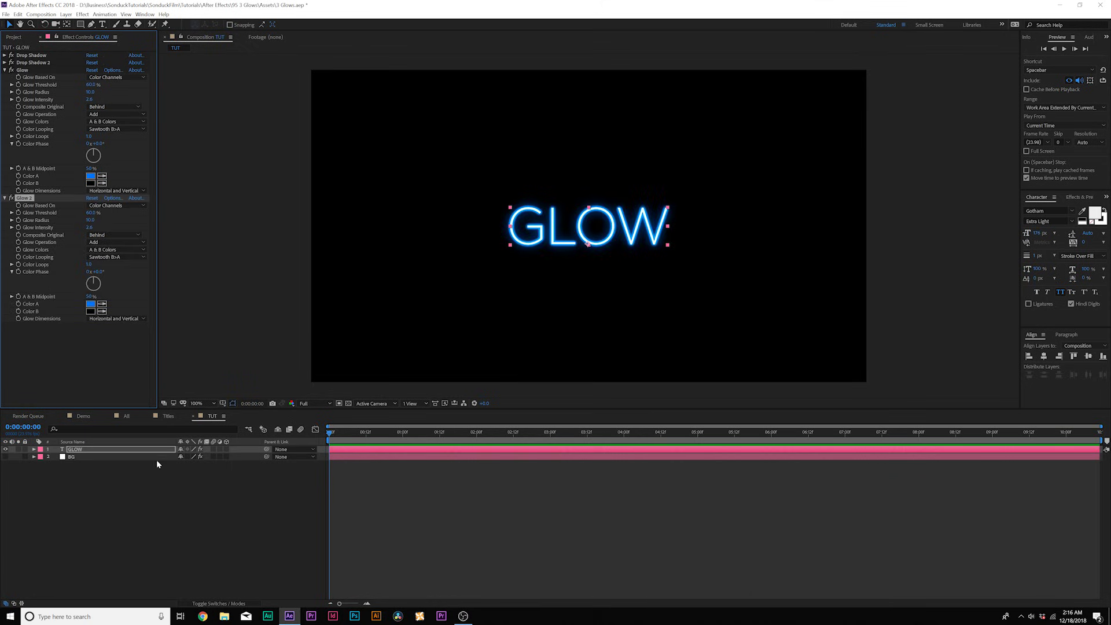
pyautogui.moveTo(89, 220); pyautogui.dragTo(127, 222)
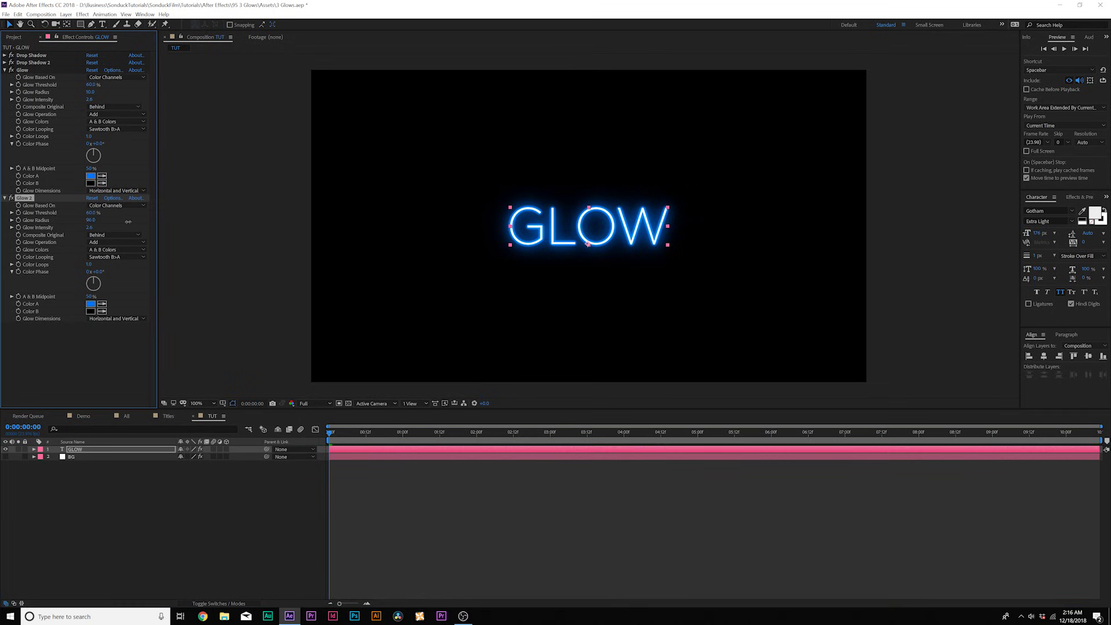
pyautogui.press('.')
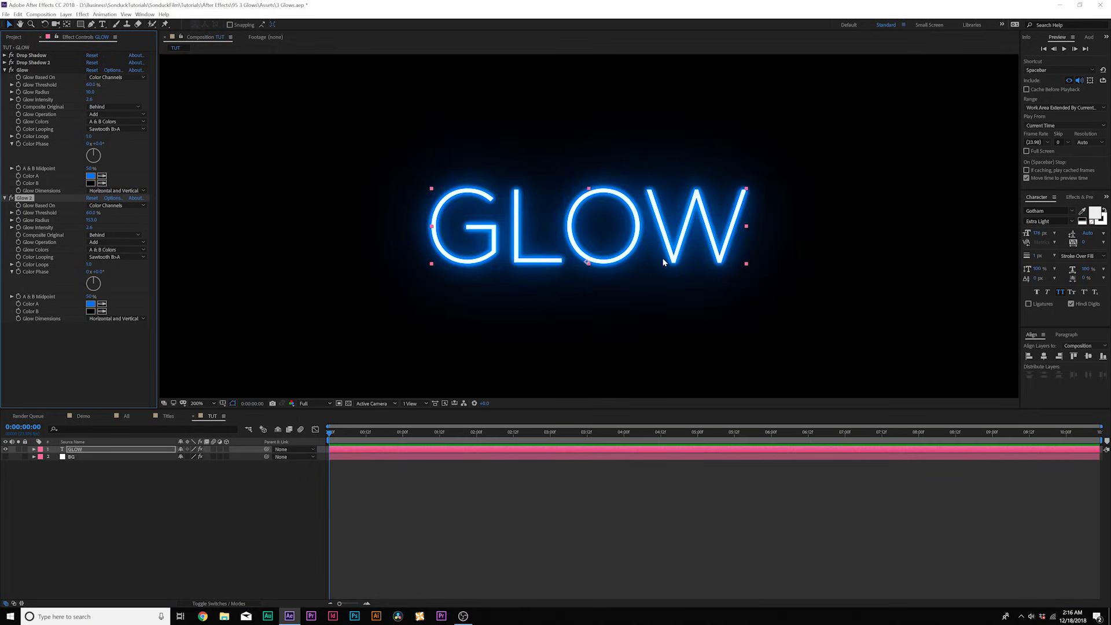
pyautogui.click(12, 198)
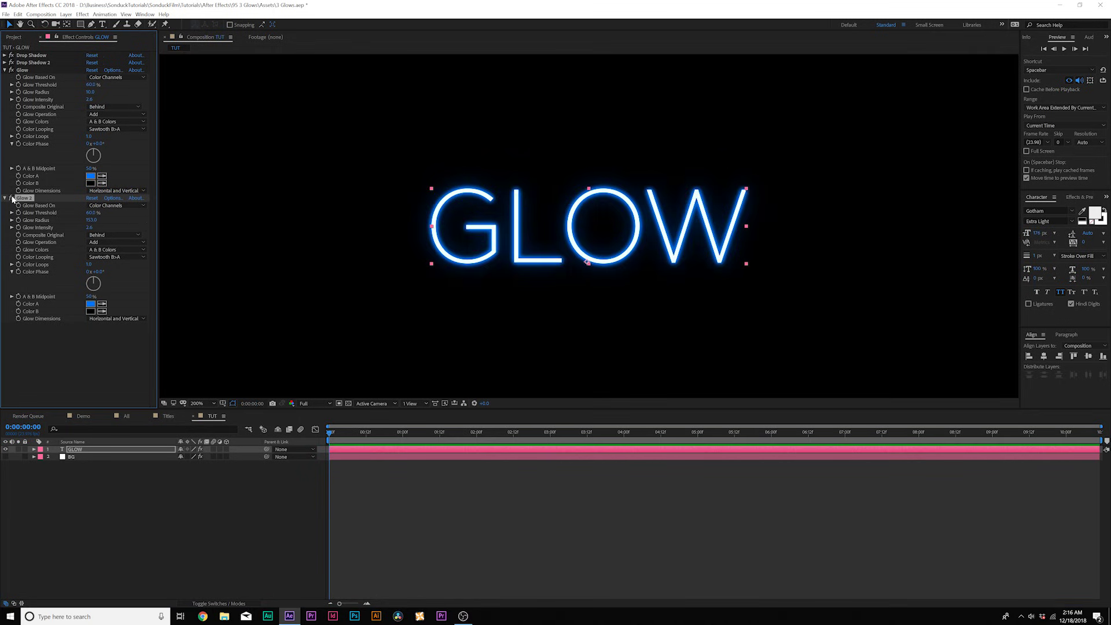
pyautogui.click(11, 197)
pyautogui.click(12, 198)
pyautogui.click(11, 198)
# Raise the Glow Threshold of Glow 2 to about 75% and compare the text with the effect off and on.
pyautogui.moveTo(91, 215); pyautogui.dragTo(111, 213)
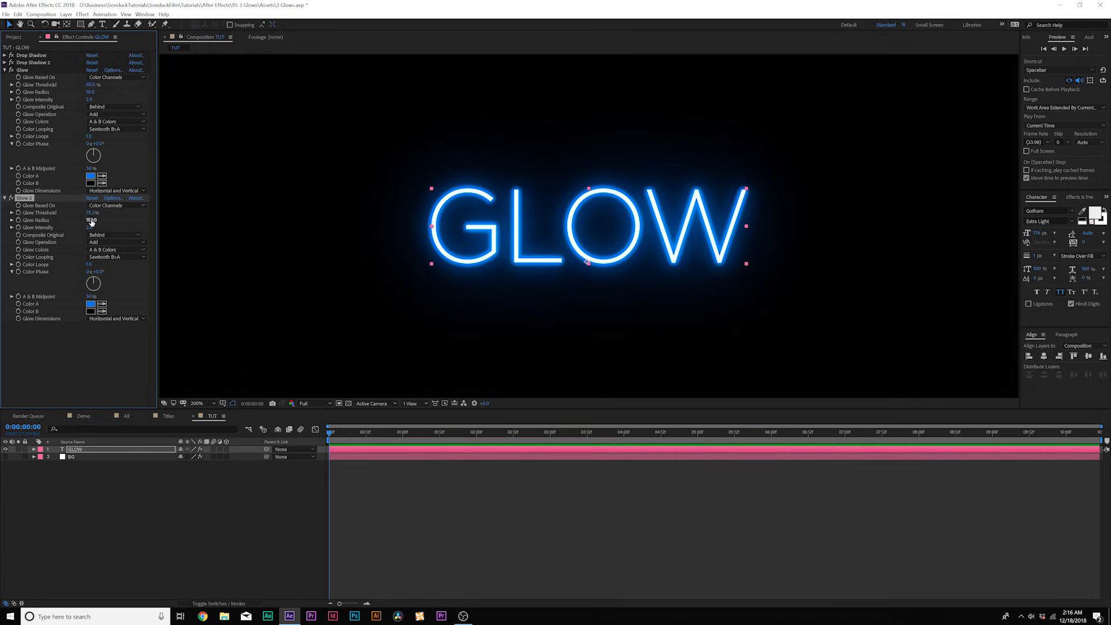
pyautogui.click(11, 198)
pyautogui.click(11, 198)
pyautogui.press(',')
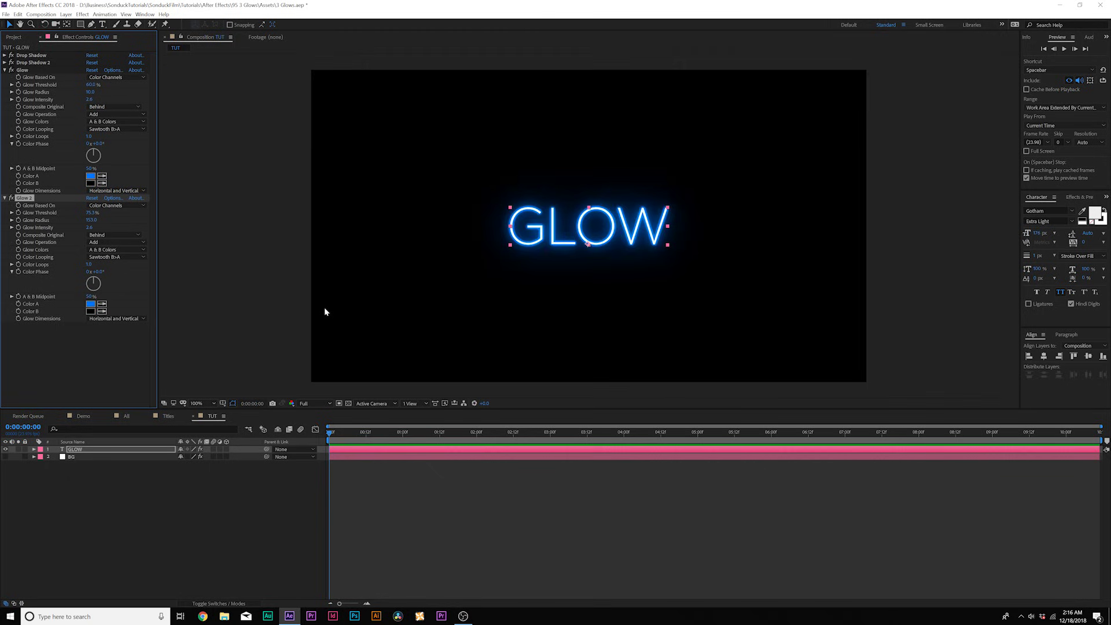
pyautogui.press('.')
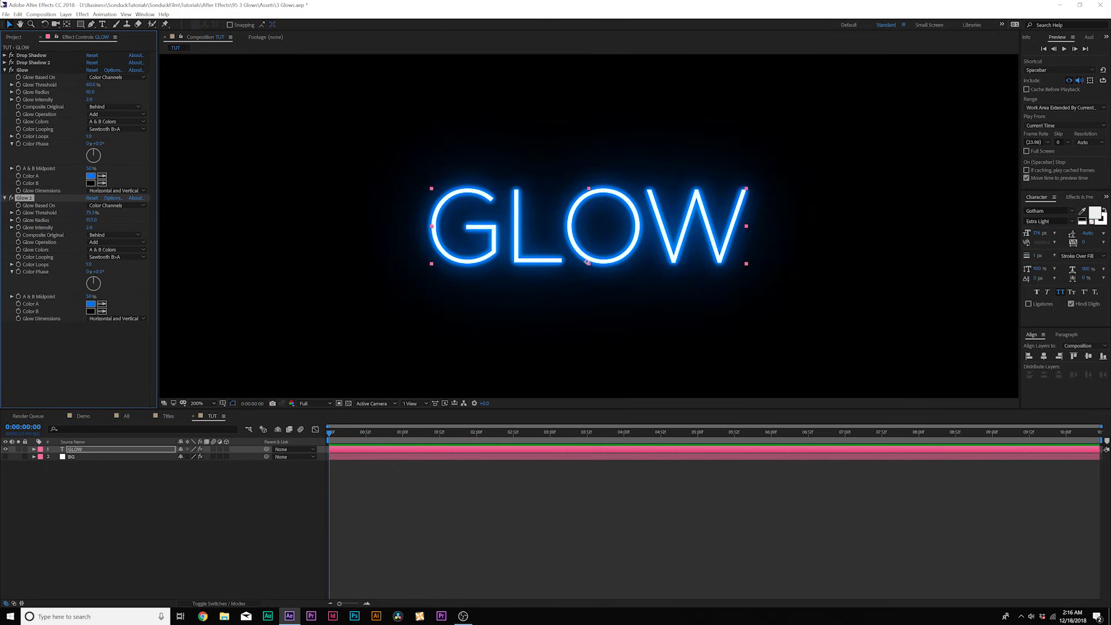
# Add a third Stylize Glow effect with its default settings to the text and collapse all effects.
pyautogui.click(82, 14)
pyautogui.moveTo(133, 243)
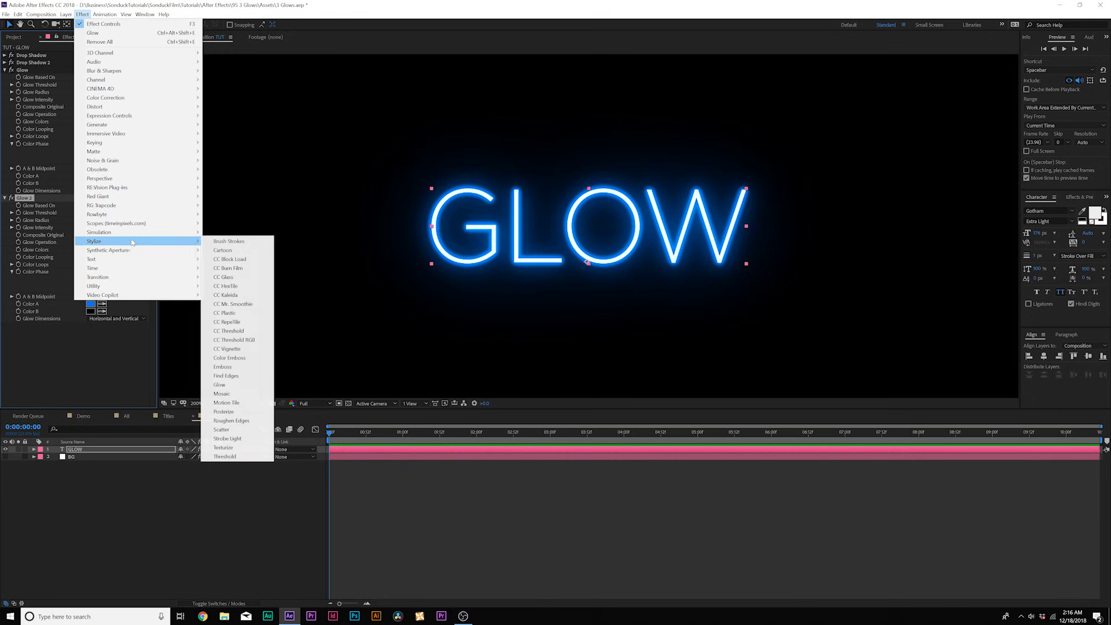
pyautogui.click(227, 386)
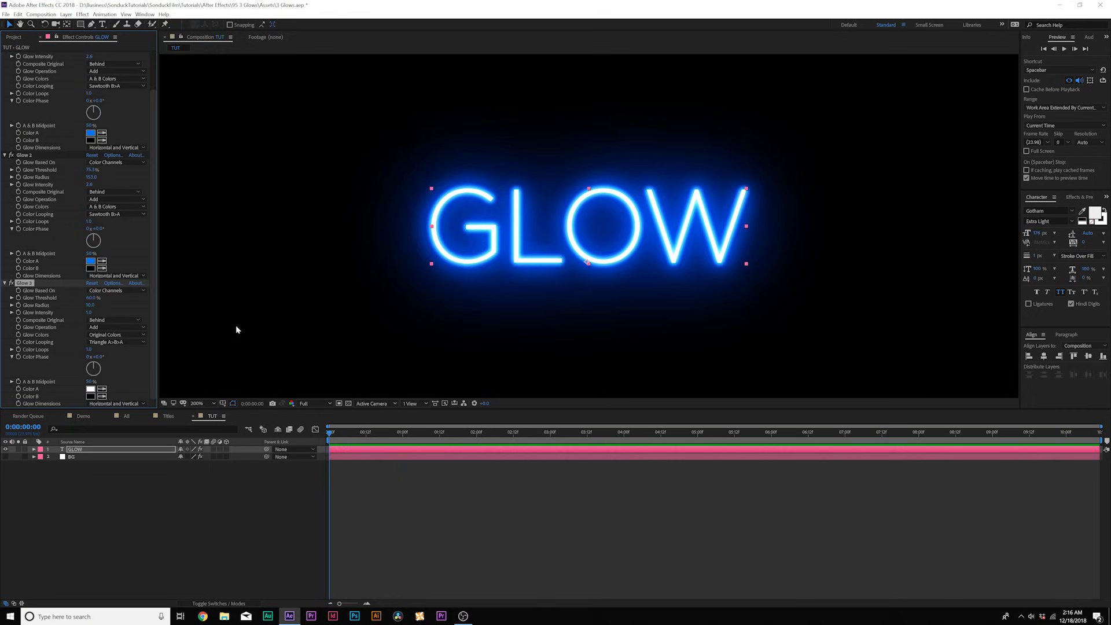
pyautogui.press(',')
pyautogui.press('.')
pyautogui.keyDown('ctrl'); pyautogui.click(5, 283); pyautogui.keyUp('ctrl')
pyautogui.press(',')
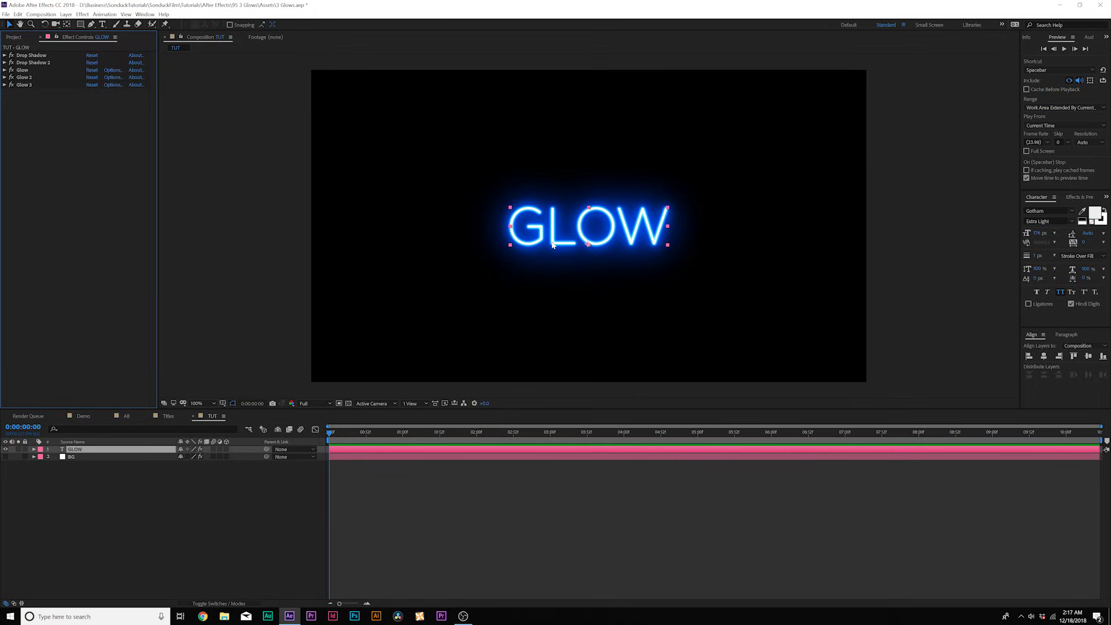
# Duplicate the GLOW text layer with all its effects and select the original layer beneath the copy.
pyautogui.click(70, 450)
pyautogui.hotkey('ctrl', 'd')
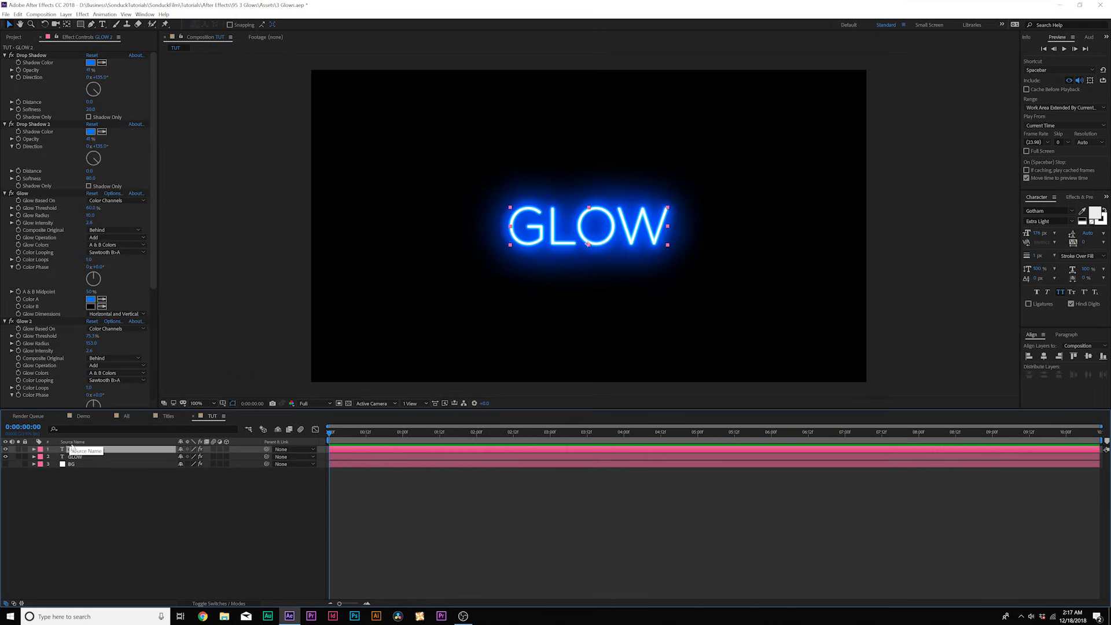
pyautogui.click(79, 457)
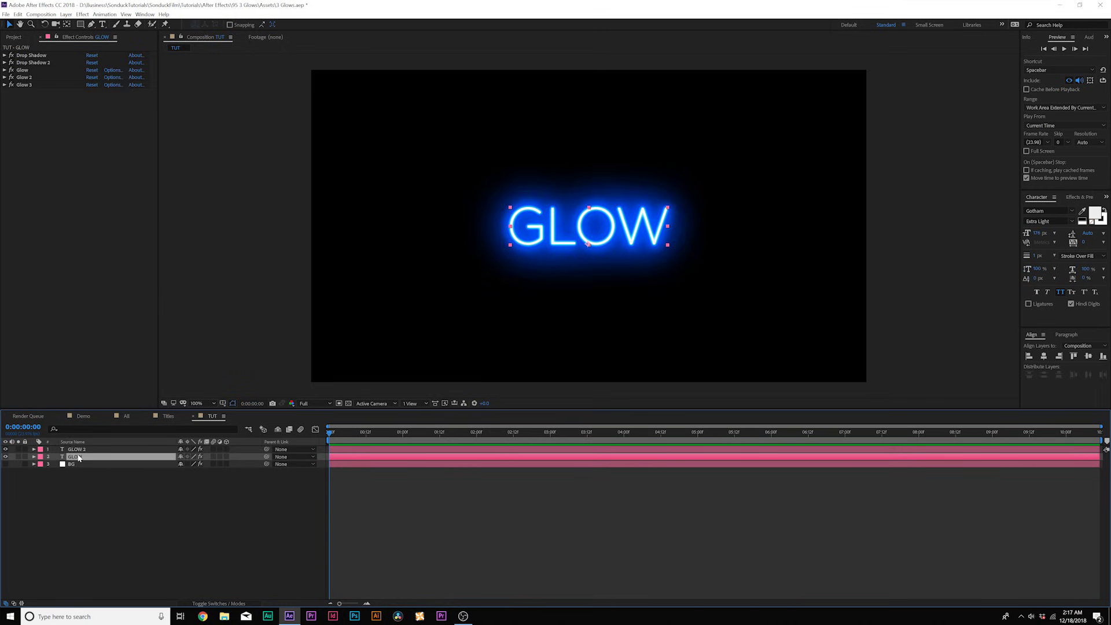
# Remove all Drop Shadow and Glow effects from the original GLOW text layer beneath the duplicate.
pyautogui.click(17, 66)
pyautogui.moveTo(35, 94); pyautogui.dragTo(32, 59)
pyautogui.press('Delete')
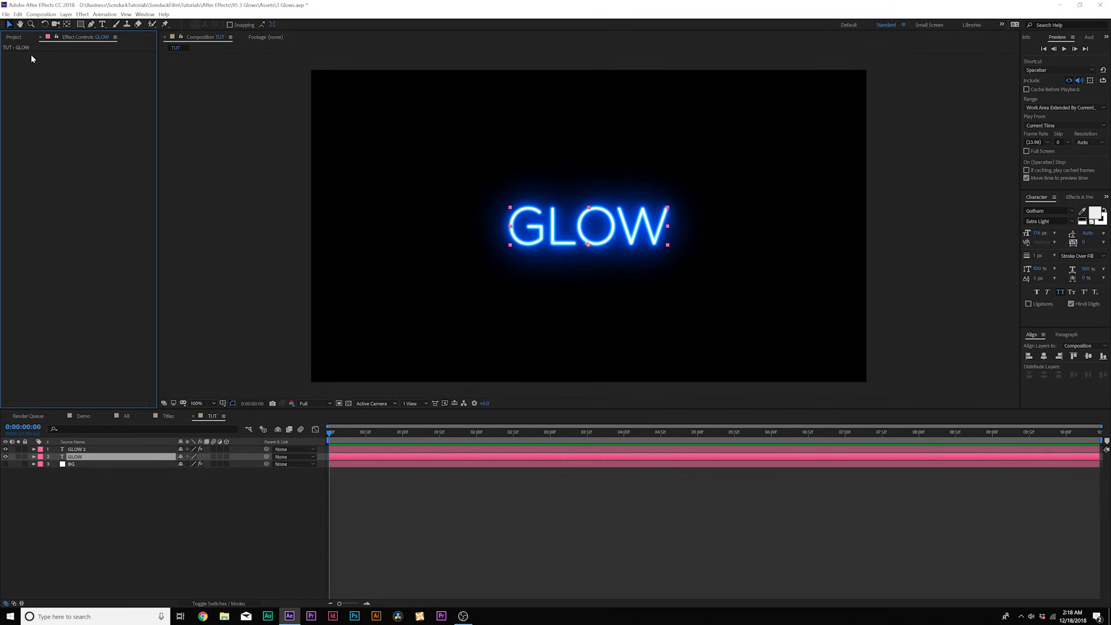
# Apply CC Radial Fast Blur to the lower GLOW layer and raise its Amount to the high 70s.
pyautogui.click(82, 14)
pyautogui.moveTo(109, 72)
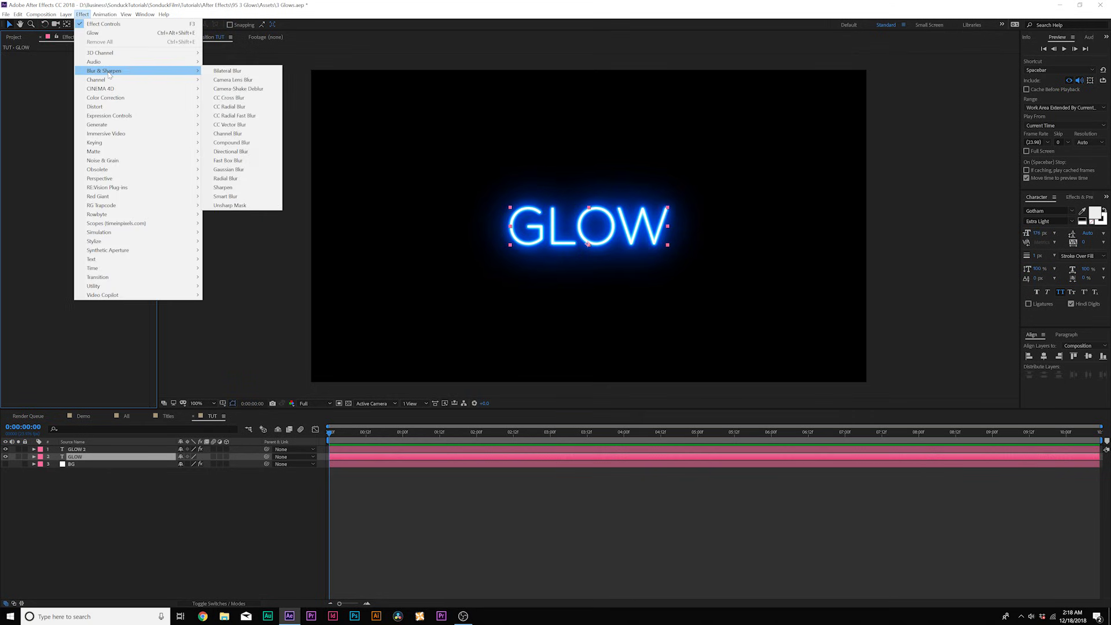
pyautogui.click(249, 115)
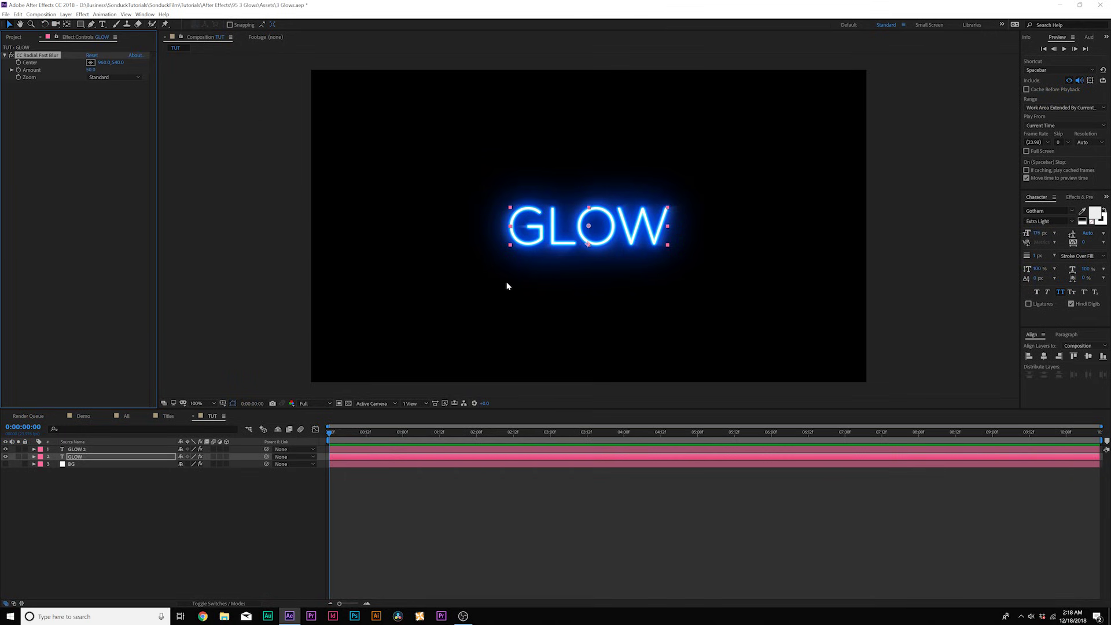
pyautogui.press('.')
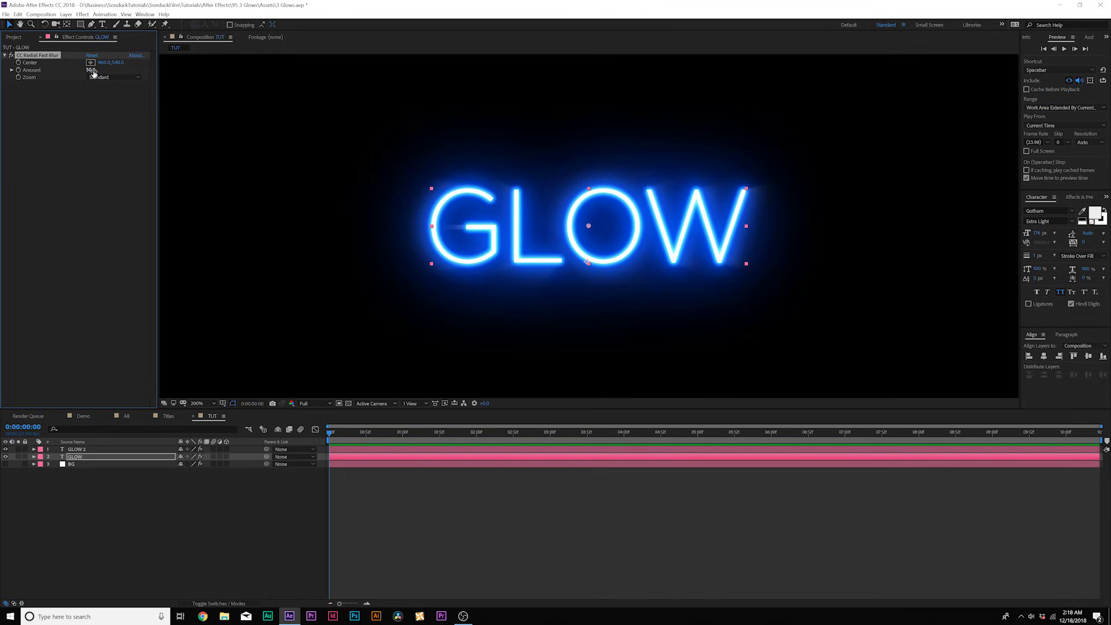
pyautogui.moveTo(101, 71)
pyautogui.mouseDown()
pyautogui.moveTo(130, 71)
pyautogui.moveTo(116, 71)
pyautogui.mouseUp()
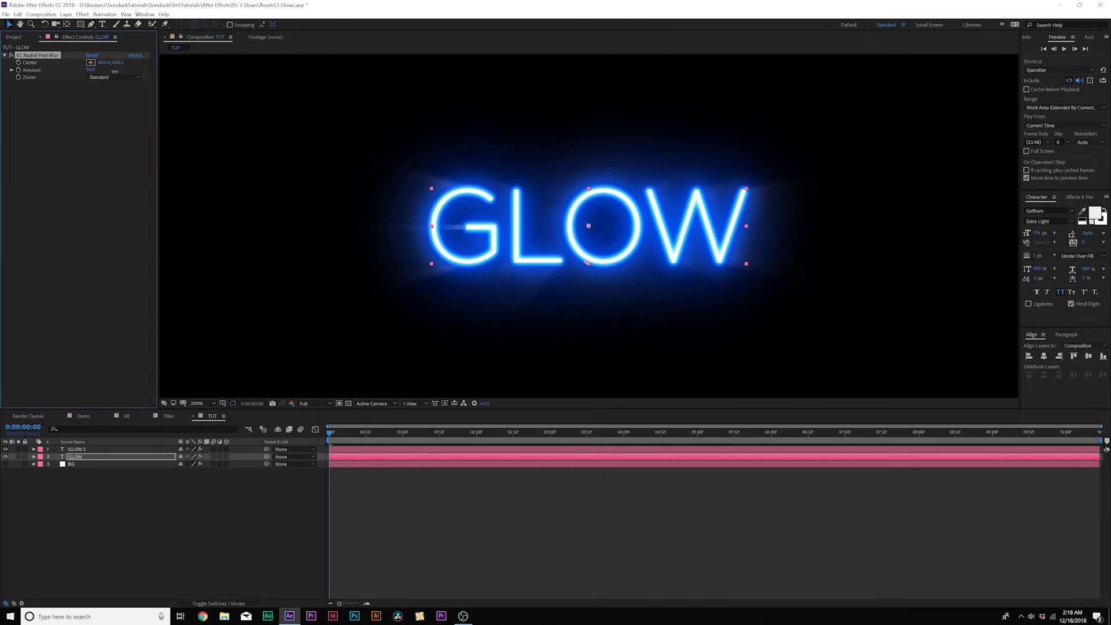
pyautogui.press(',')
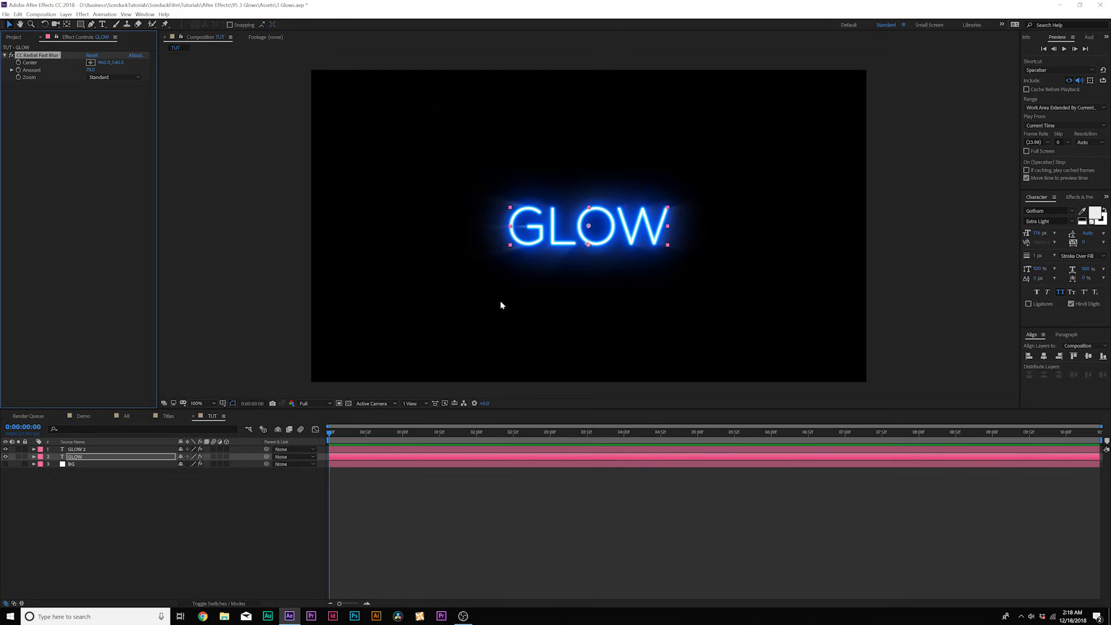
pyautogui.click(236, 522)
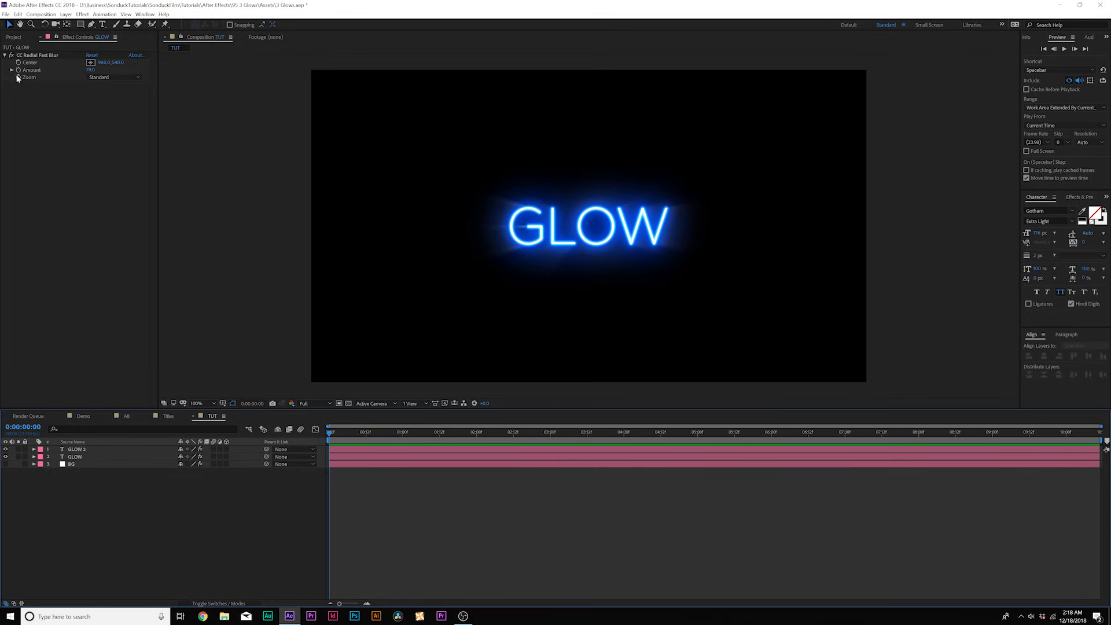
# Keyframe the radial blur's Center from the text's left edge at 0 seconds to its right edge at 6 seconds, and scrub through the animation.
pyautogui.click(36, 55)
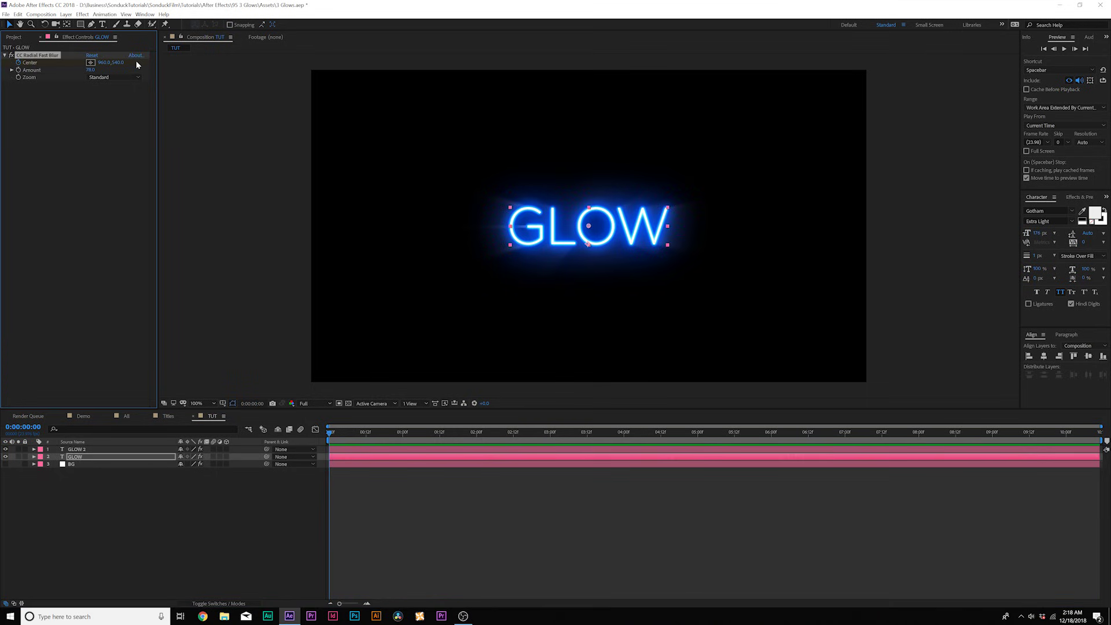
pyautogui.moveTo(101, 62); pyautogui.dragTo(29, 62)
pyautogui.moveTo(589, 431); pyautogui.dragTo(771, 434)
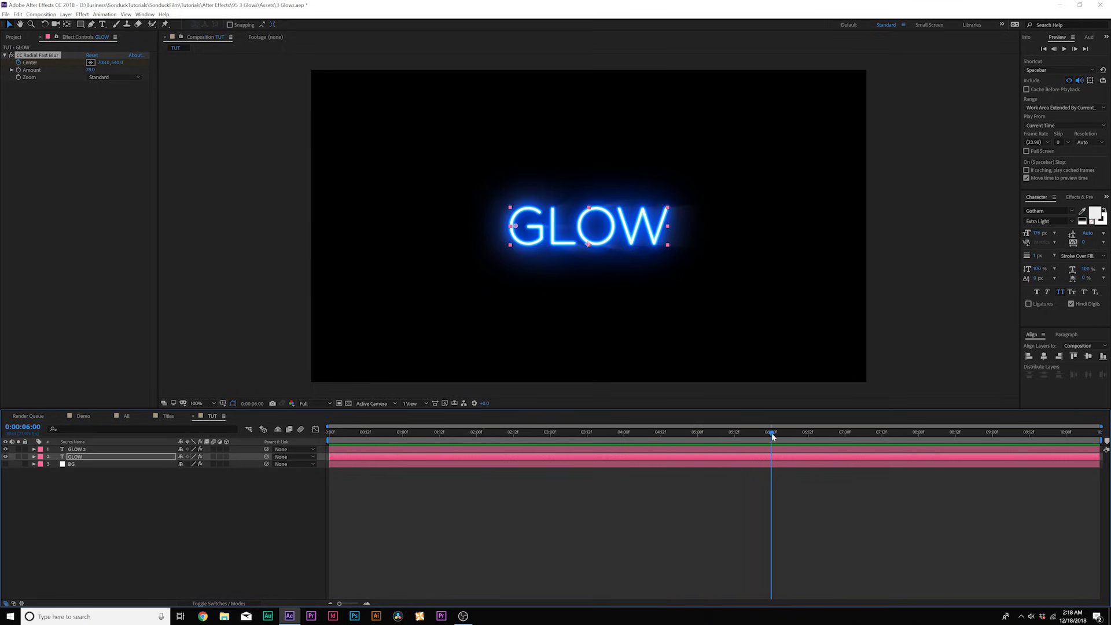
pyautogui.moveTo(105, 63); pyautogui.dragTo(347, 81)
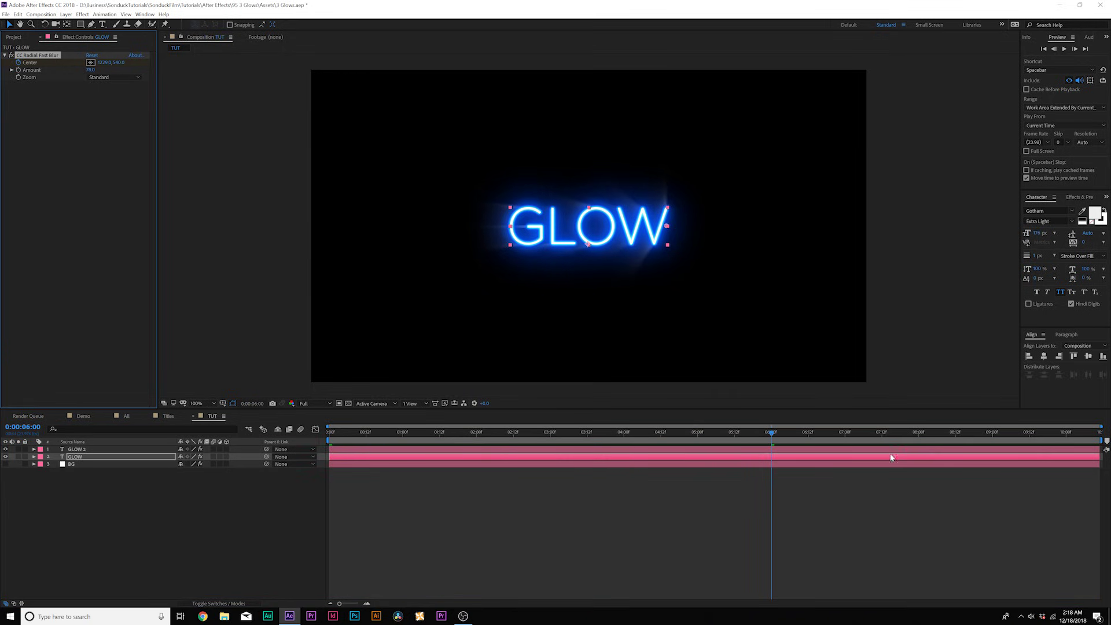
pyautogui.moveTo(755, 433)
pyautogui.mouseDown()
pyautogui.moveTo(272, 418)
pyautogui.moveTo(709, 446)
pyautogui.moveTo(715, 435)
pyautogui.moveTo(407, 435)
pyautogui.moveTo(500, 435)
pyautogui.mouseUp()
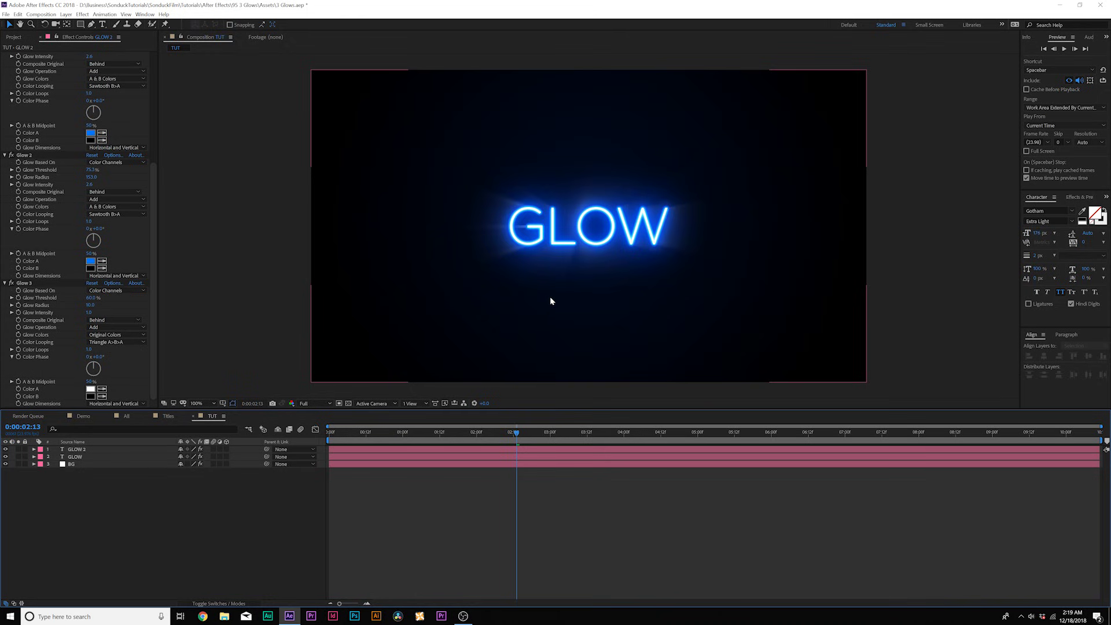
# Pre-compose the two GLOW text layers into a new composition named Title Glow.
pyautogui.click(74, 450)
pyautogui.keyDown('shift'); pyautogui.click(77, 457); pyautogui.keyUp('shift')
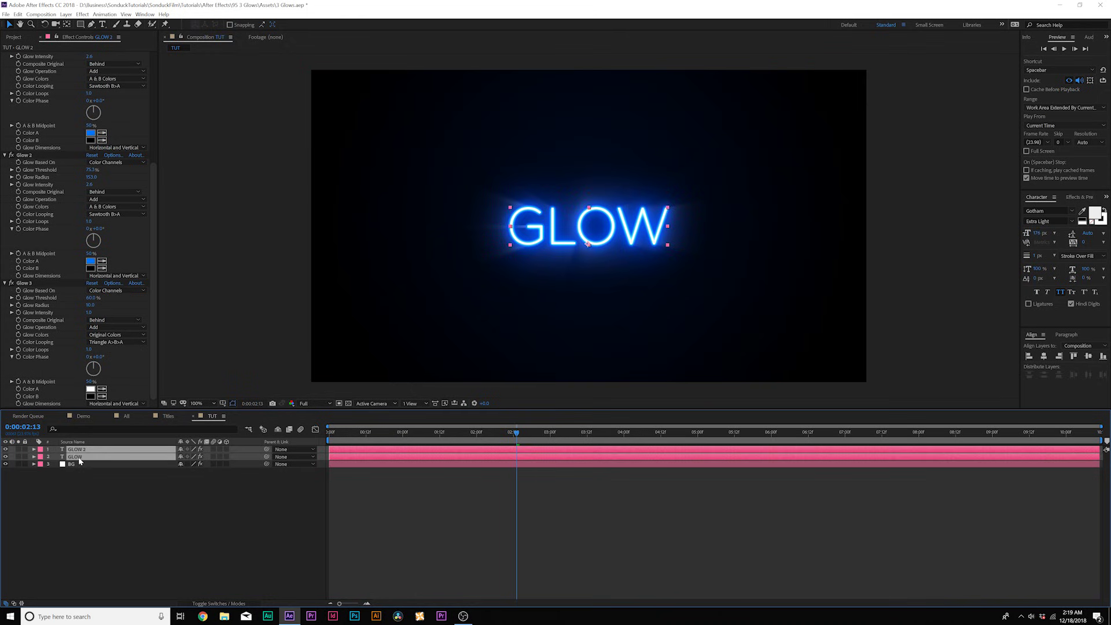
pyautogui.click(73, 13)
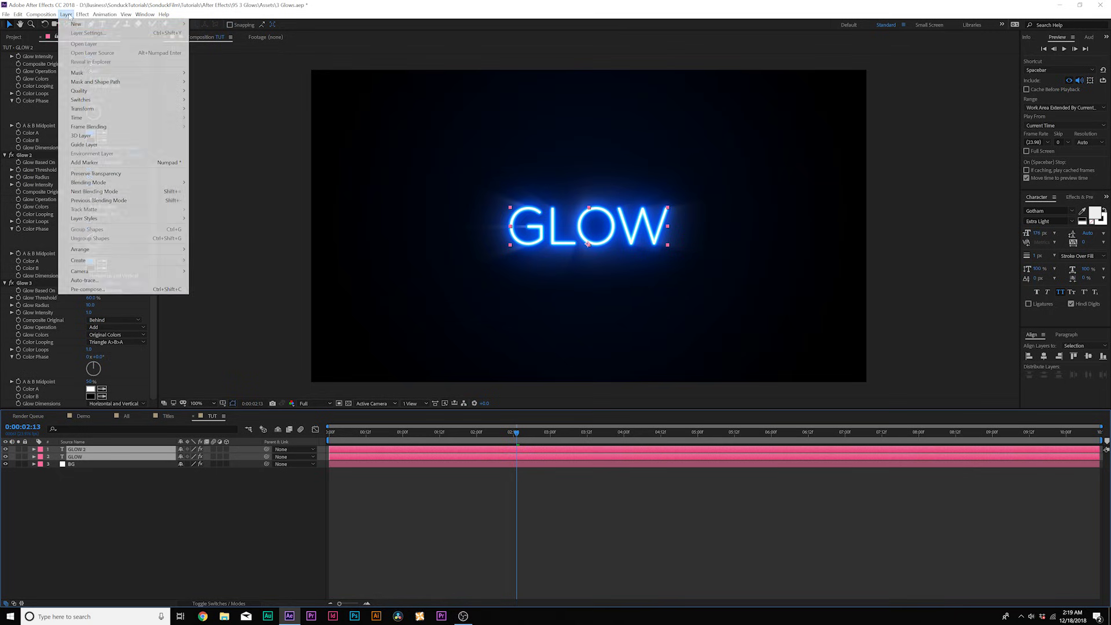
pyautogui.click(119, 289)
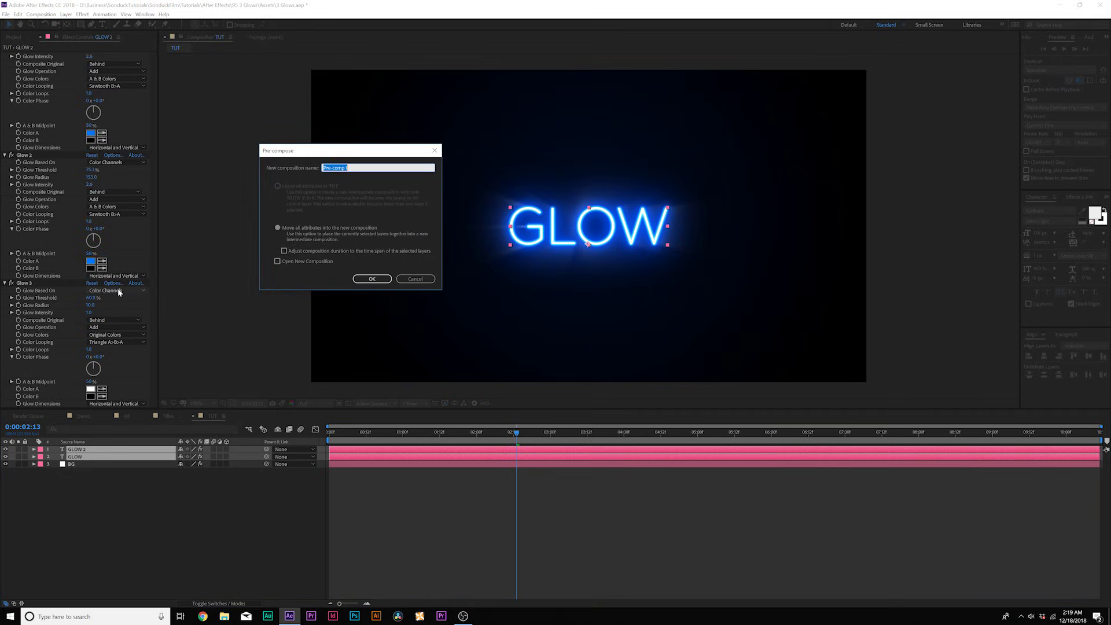
pyautogui.write('TY')
pyautogui.press('Return')
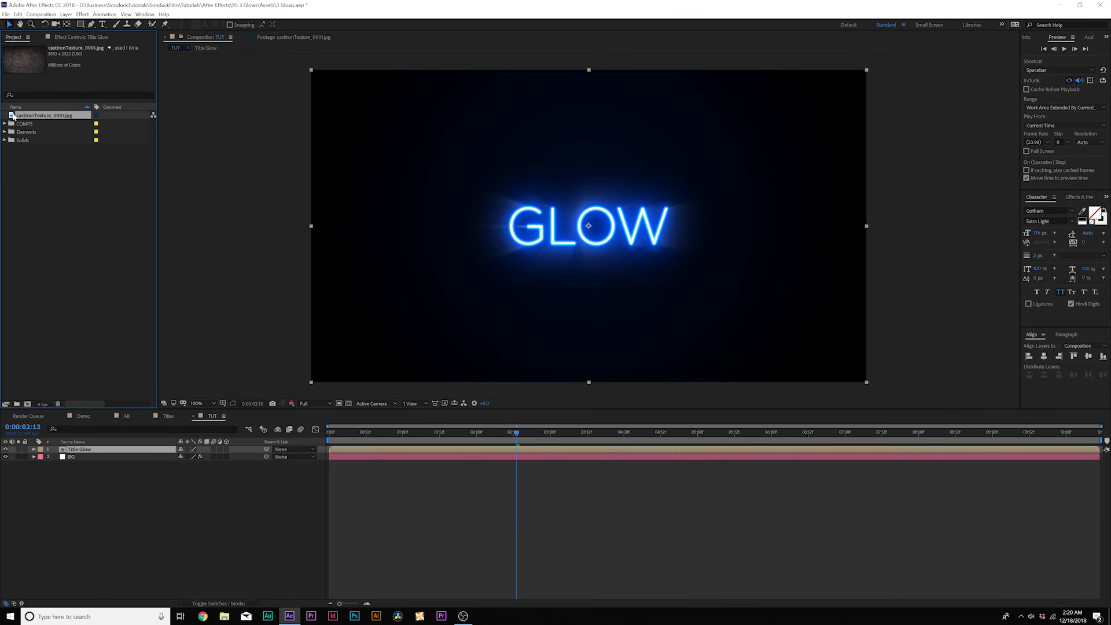
# Preview the castIronTexture_0001.jpg footage and place it in the TUT composition directly beneath the Title Glow layer.
pyautogui.doubleClick(12, 116)
pyautogui.scroll(-4, 544, 252)
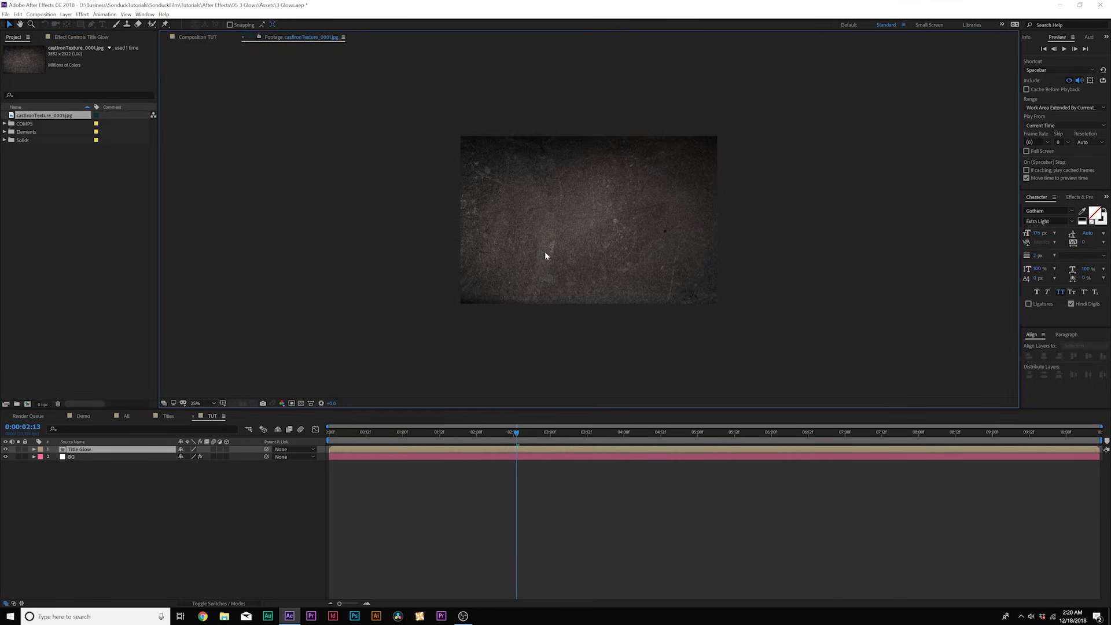
pyautogui.scroll(2, 550, 260)
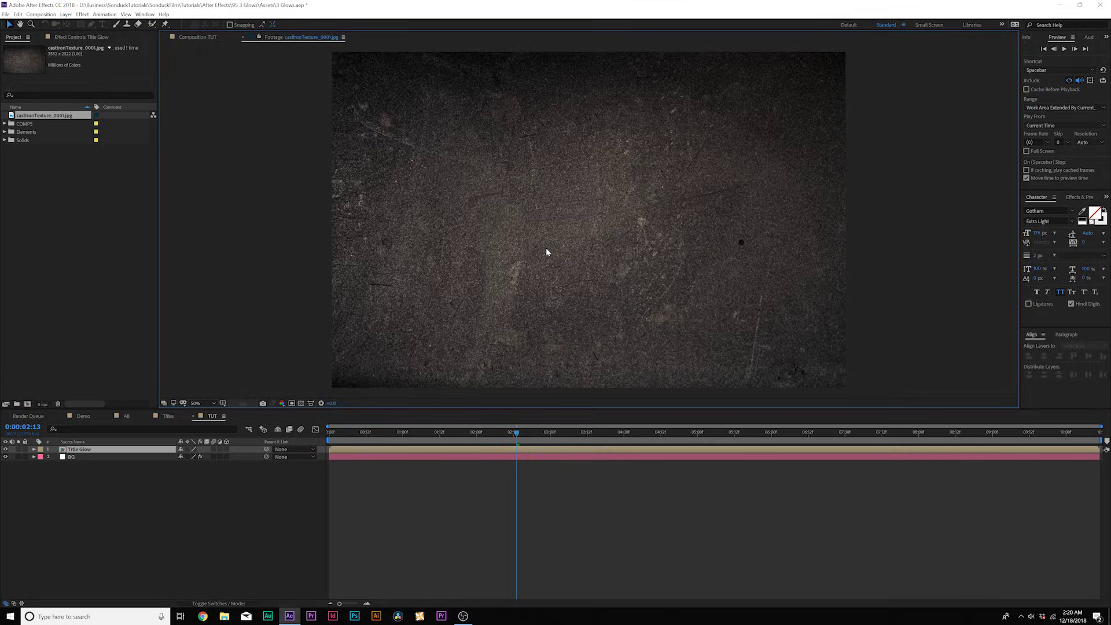
pyautogui.scroll(-2, 537, 238)
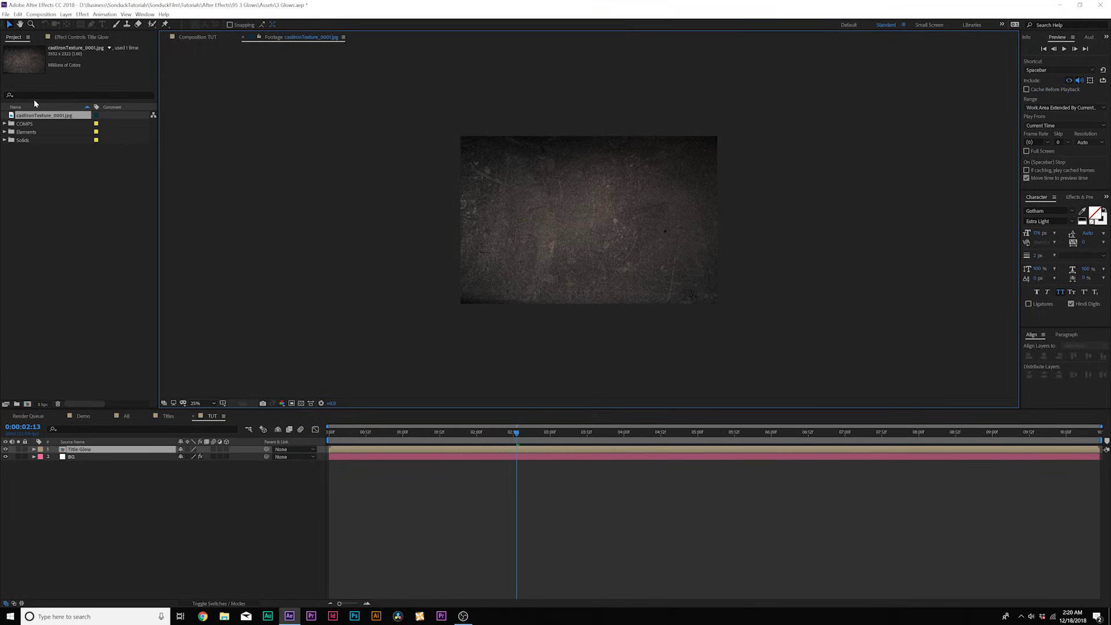
pyautogui.moveTo(35, 116); pyautogui.dragTo(138, 457)
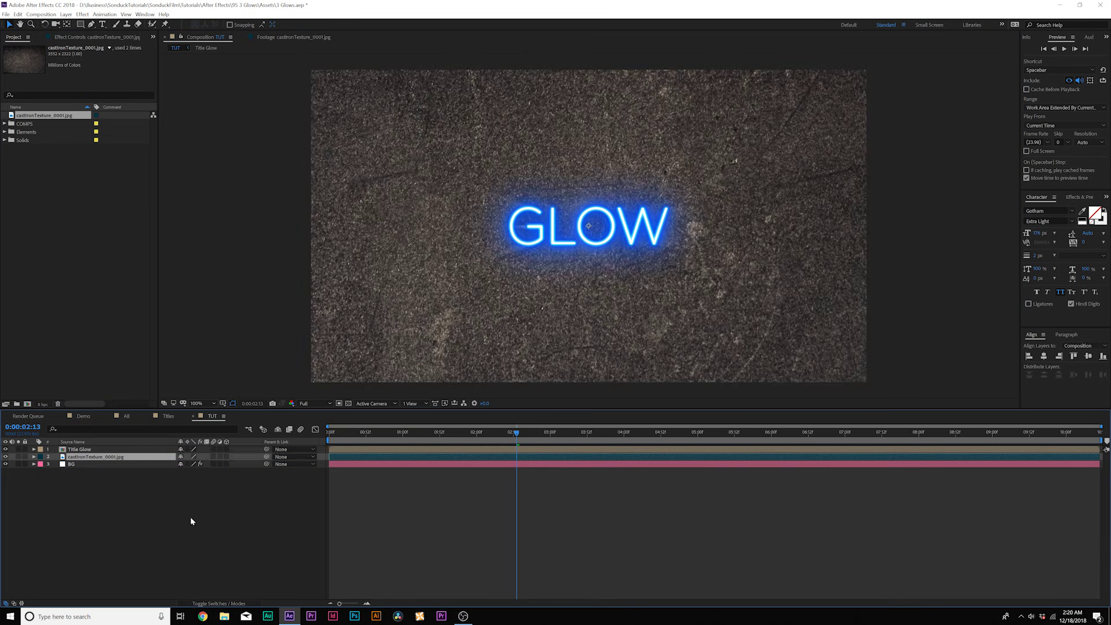
# Make the iron texture layer 3D, tilt it on X to lie flat as a floor, and adjust its scale and vertical position.
pyautogui.click(226, 457)
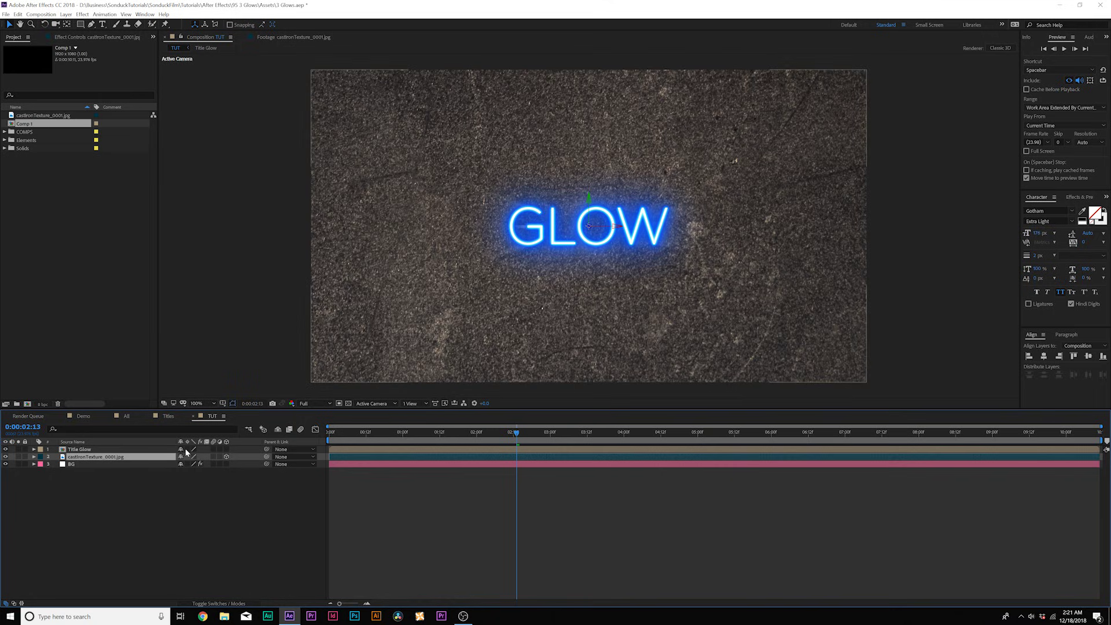
pyautogui.press('r')
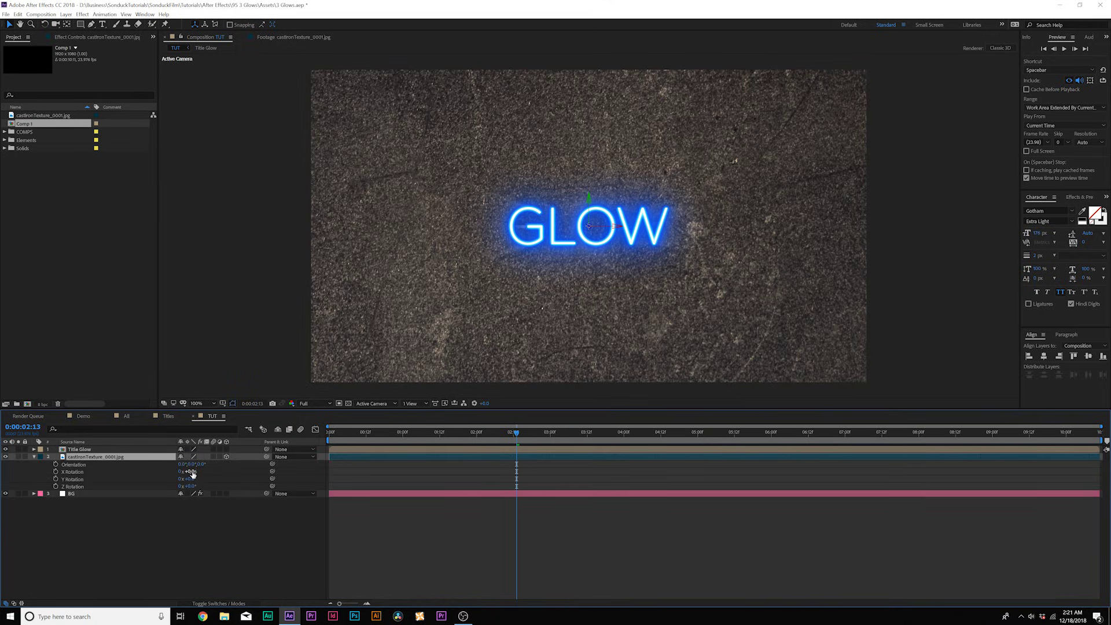
pyautogui.moveTo(190, 471); pyautogui.dragTo(231, 464)
pyautogui.press('s')
pyautogui.press('p')
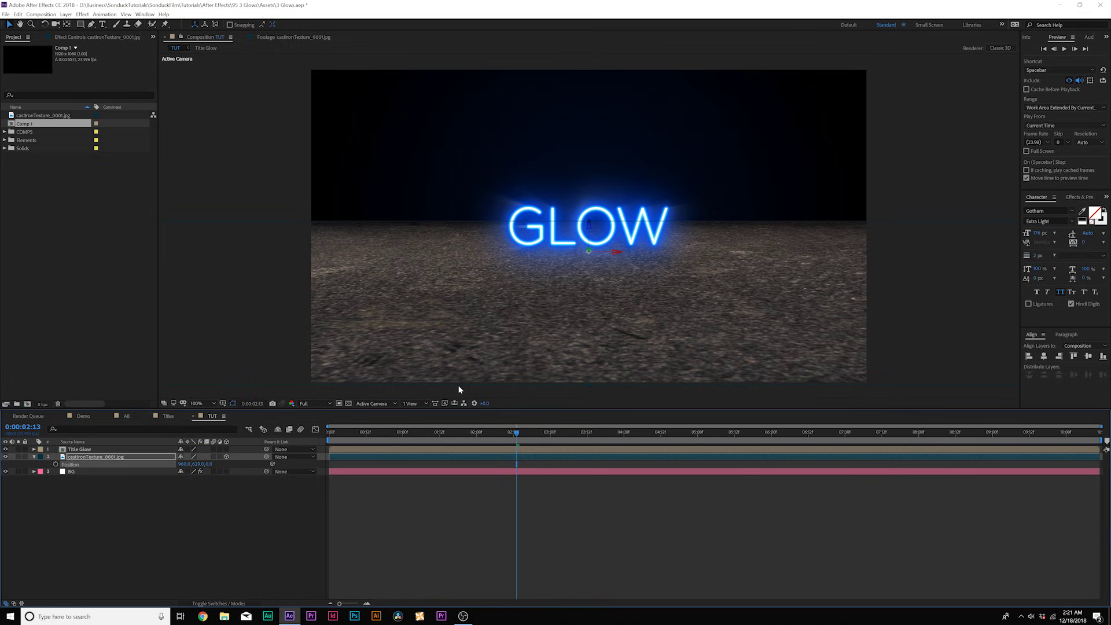
# Apply a Tint effect with default black and white mapping to the iron texture floor layer.
pyautogui.click(83, 459)
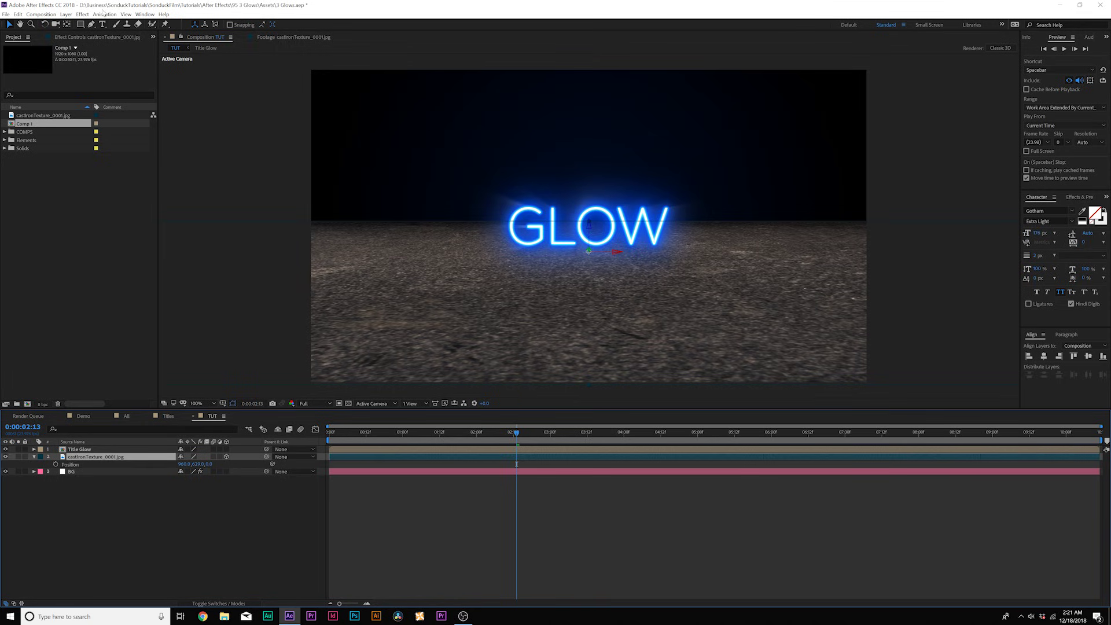
pyautogui.click(82, 14)
pyautogui.moveTo(110, 102)
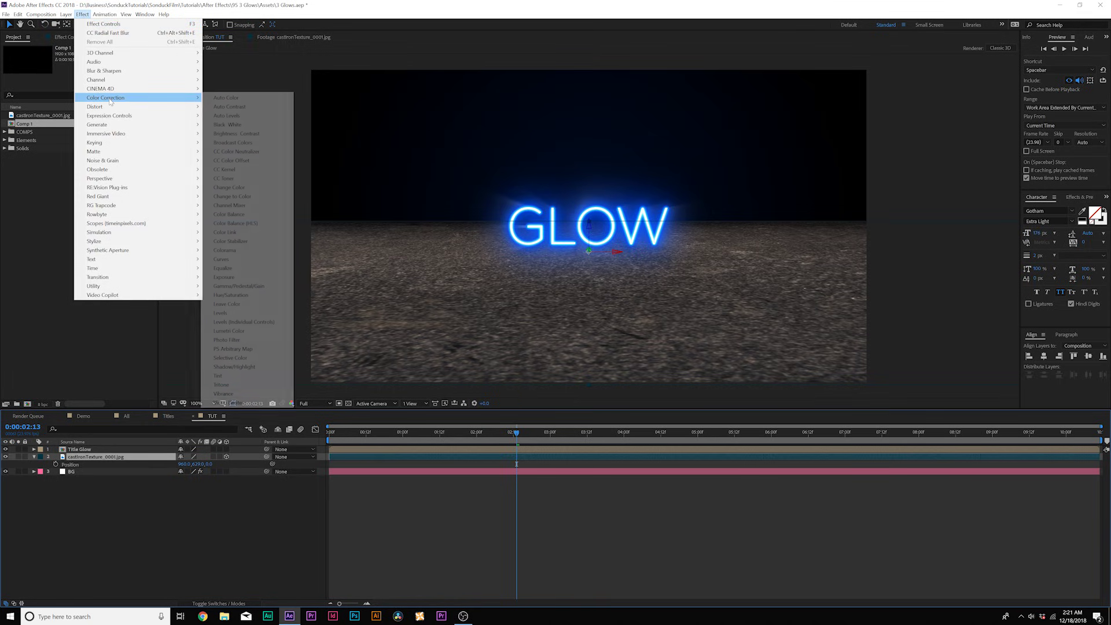
pyautogui.click(237, 377)
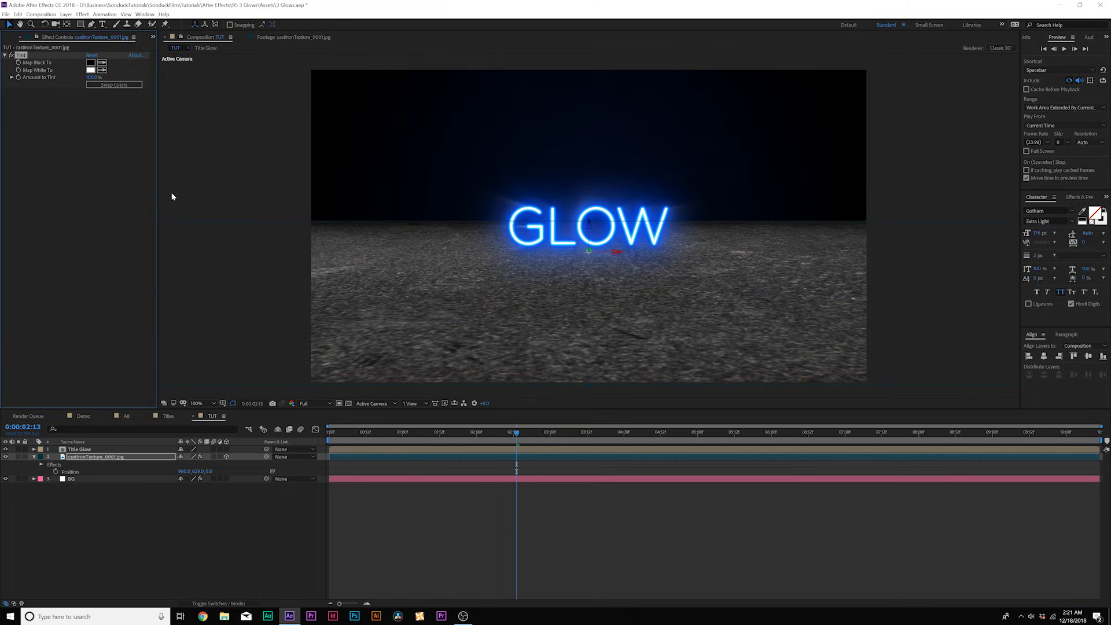
# Add a Curves effect to the texture floor and raise the RGB midtones strongly to brighten it.
pyautogui.click(82, 14)
pyautogui.moveTo(114, 102)
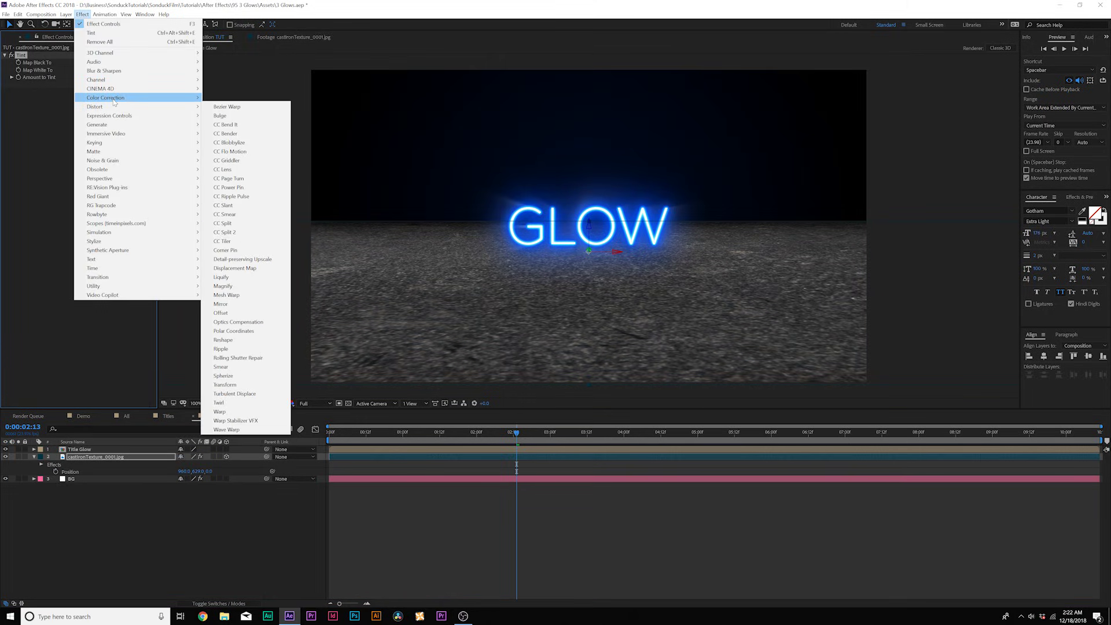
pyautogui.click(241, 254)
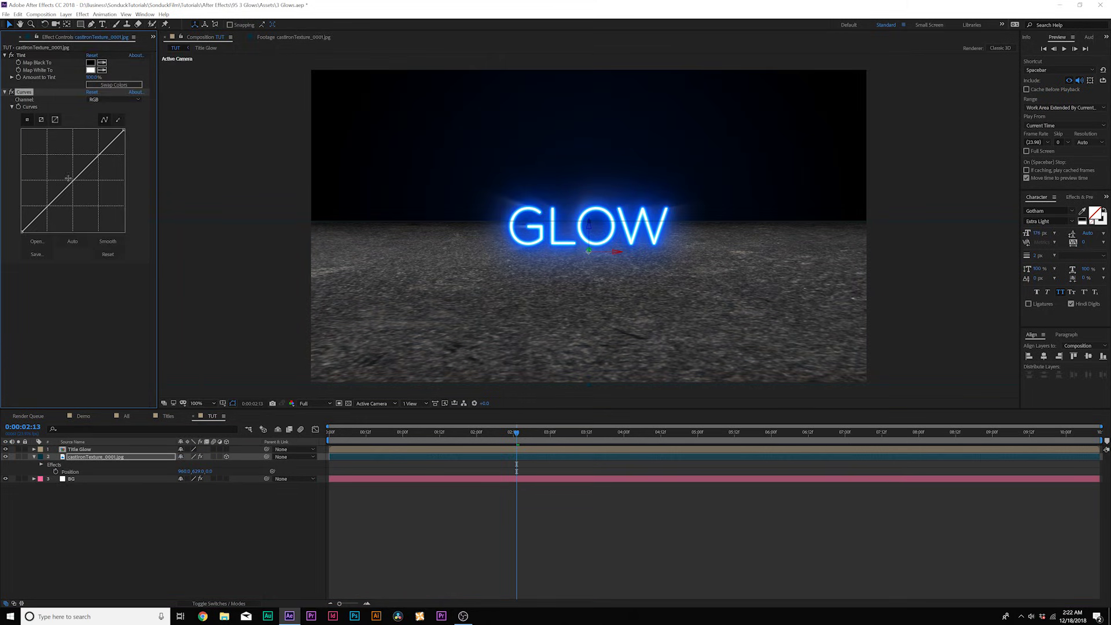
pyautogui.moveTo(75, 183); pyautogui.dragTo(51, 169)
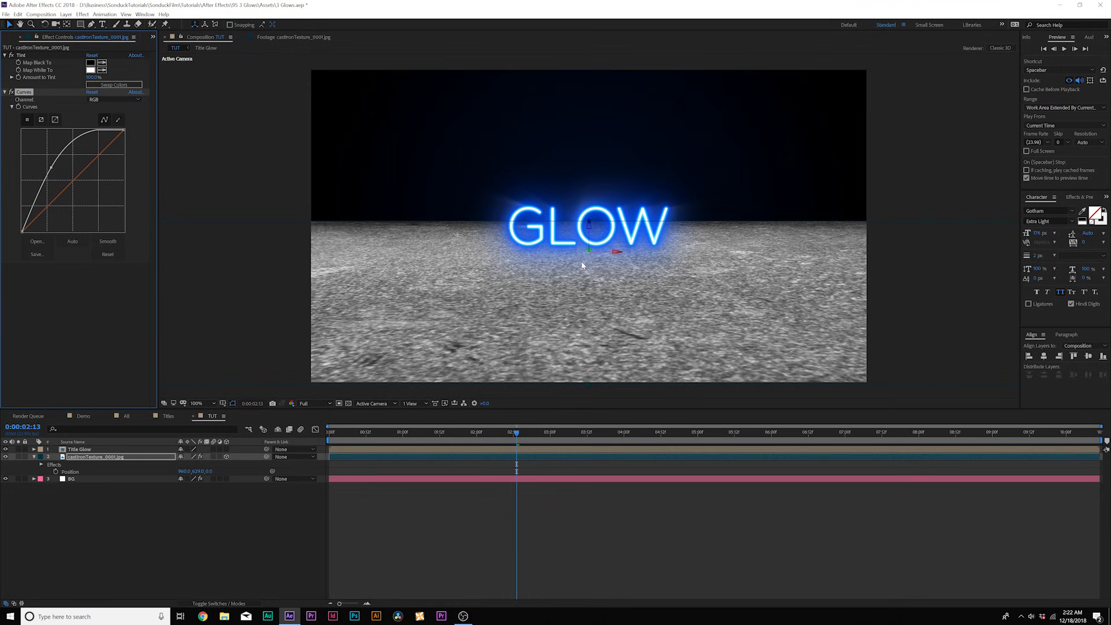
# Pre-compose the texture layer as Floor, moving all attributes into the new composition.
pyautogui.click(34, 457)
pyautogui.click(66, 14)
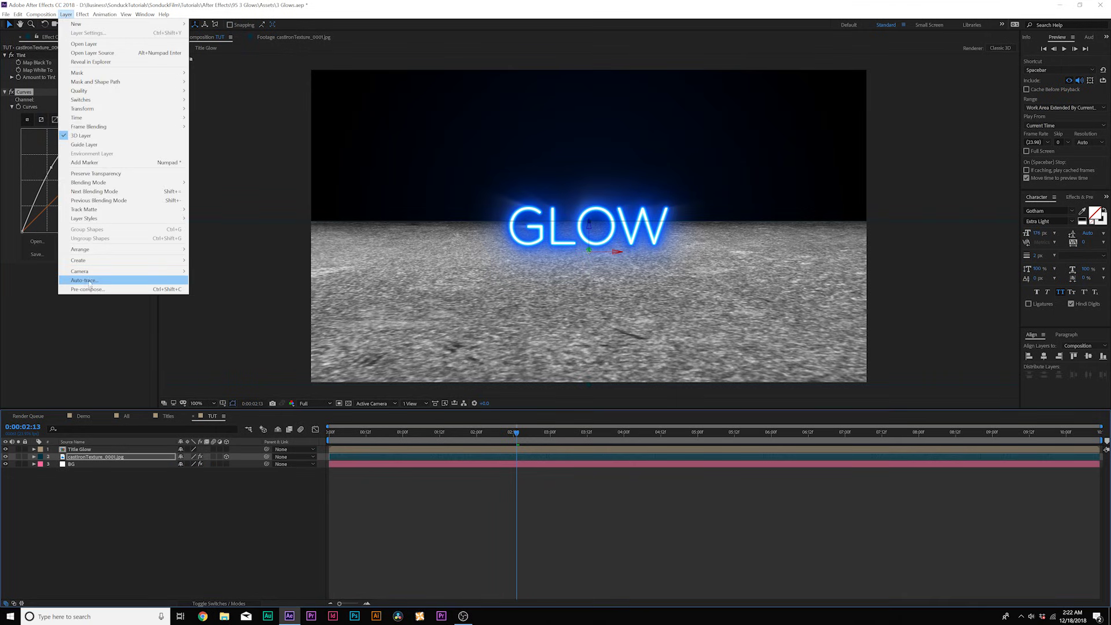
pyautogui.click(95, 290)
pyautogui.write('Floor')
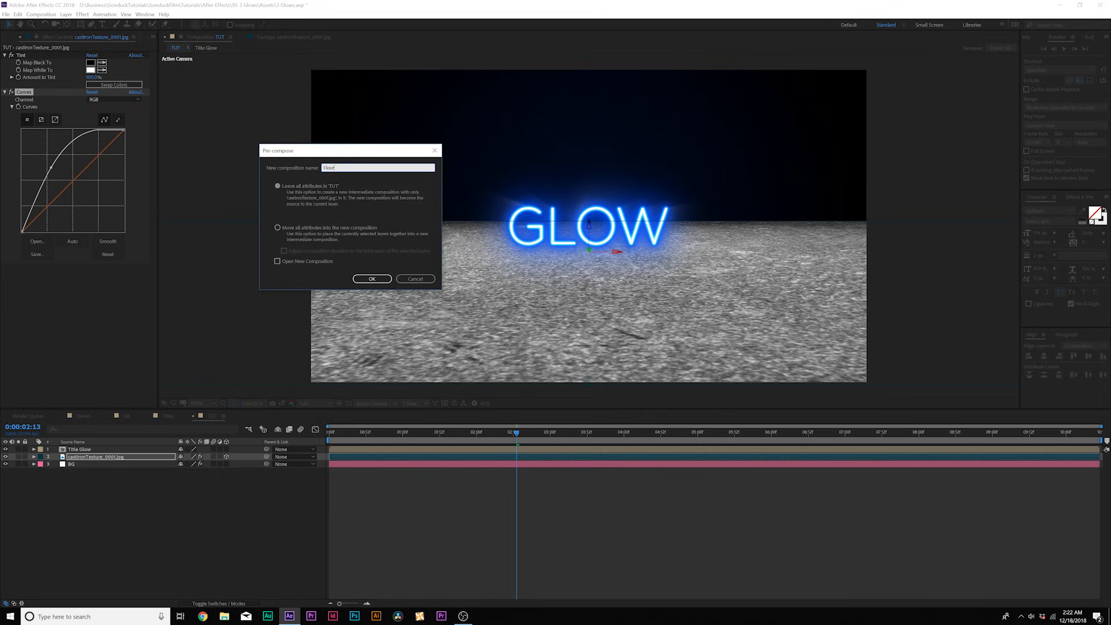
pyautogui.click(322, 226)
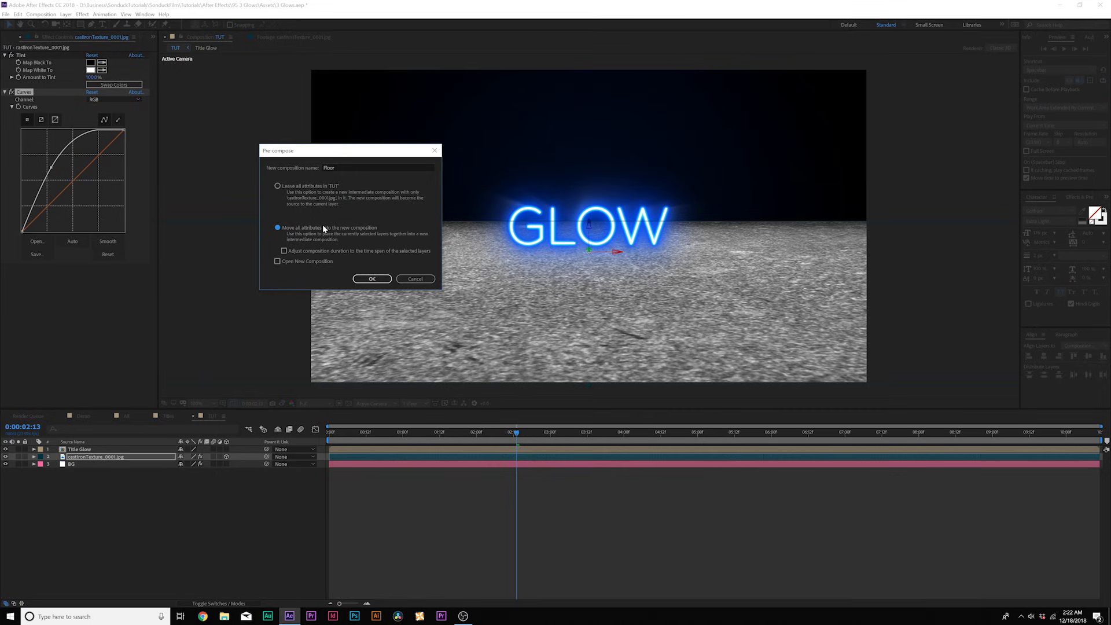
pyautogui.click(372, 279)
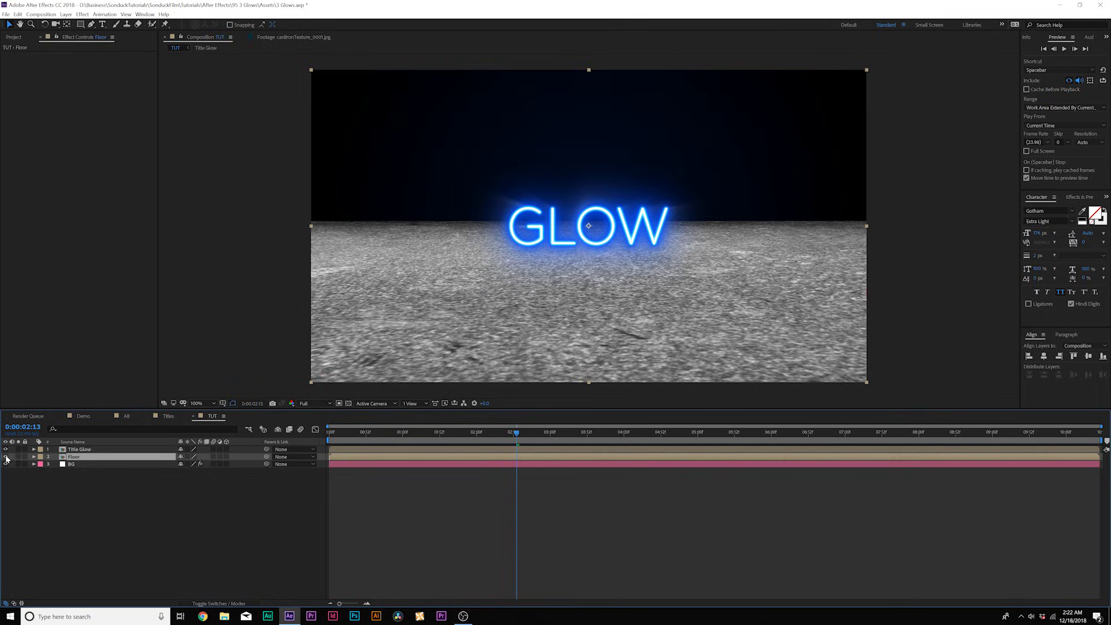
# Hide the Floor layer and duplicate the Title Glow layer.
pyautogui.click(73, 450)
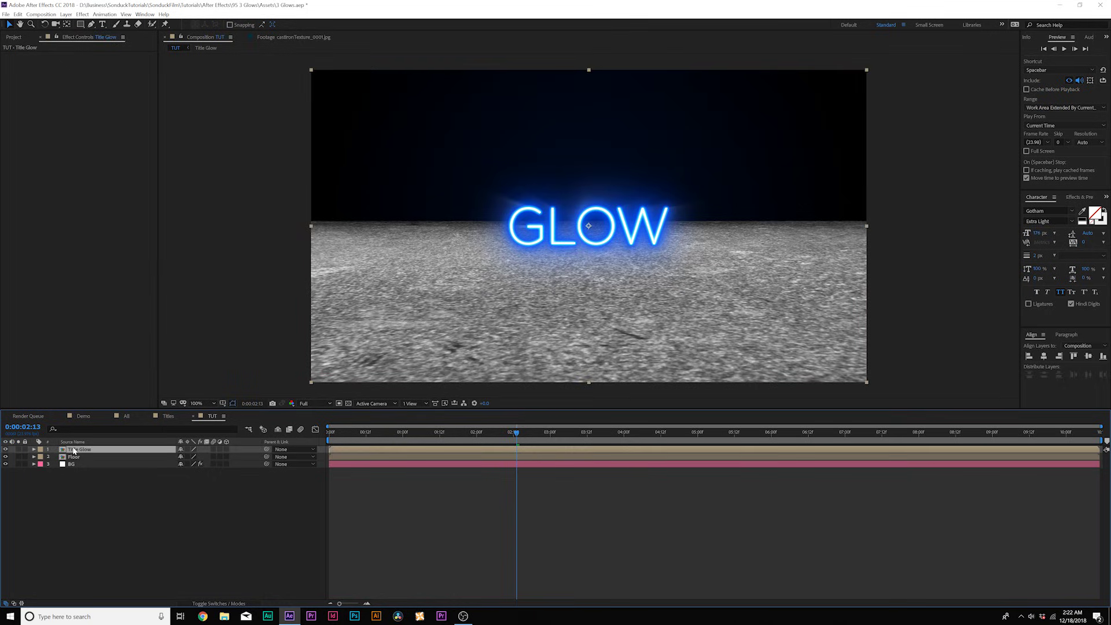
pyautogui.click(6, 456)
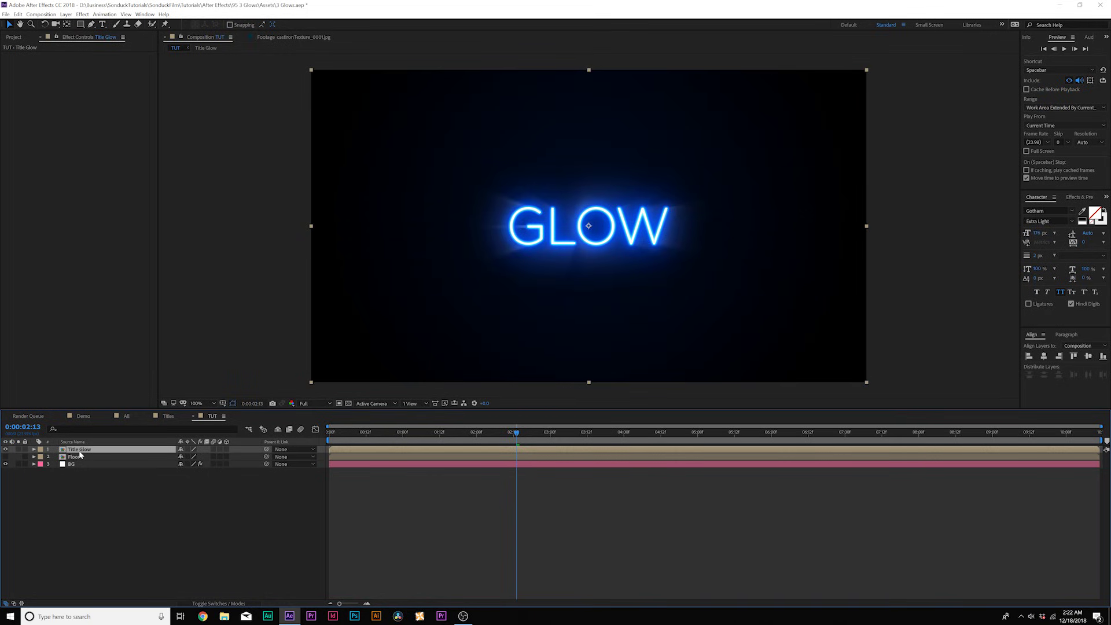
pyautogui.hotkey('ctrl', 'd')
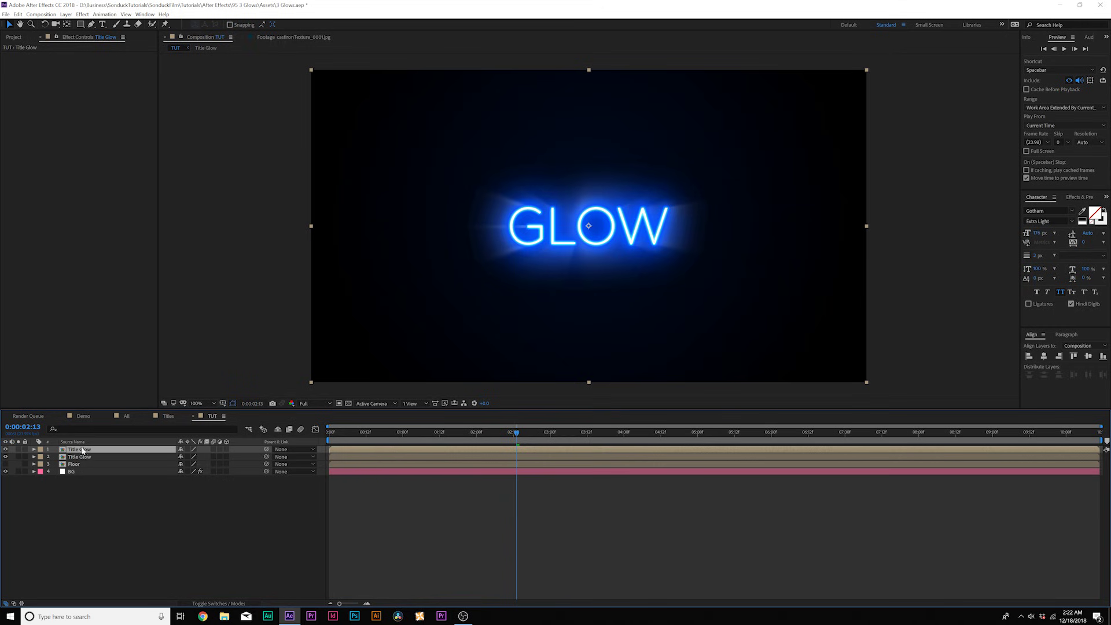
# Flip the lower Title Glow layer vertically and move it down directly beneath the original title as a mirrored reflection.
pyautogui.click(81, 456)
pyautogui.click(70, 16)
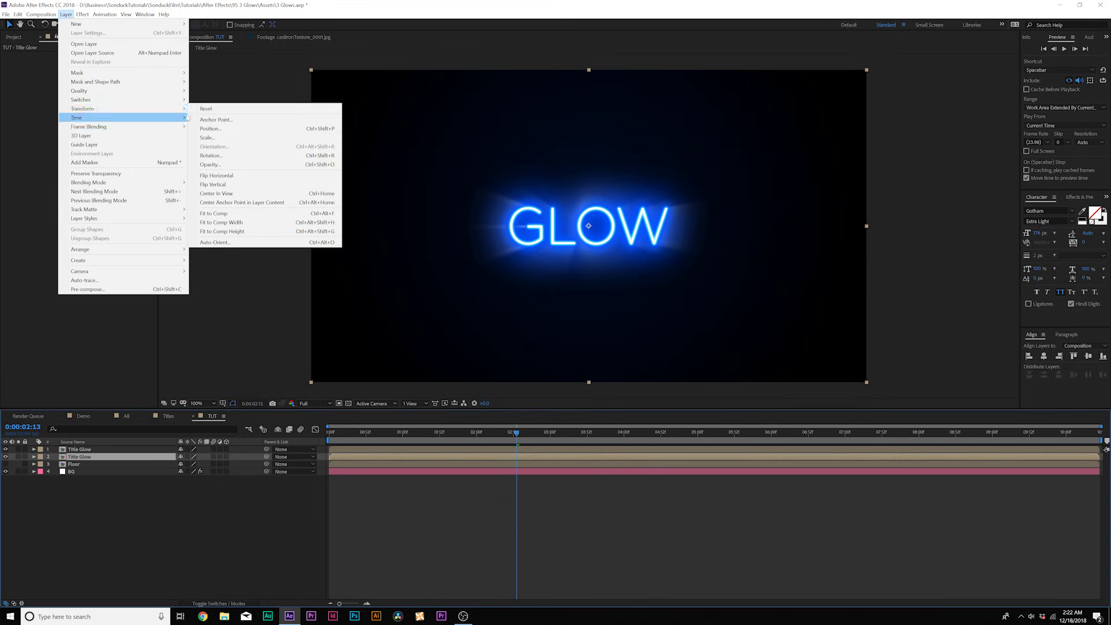
pyautogui.click(213, 184)
pyautogui.moveTo(599, 248); pyautogui.dragTo(600, 282)
pyautogui.press('Return')
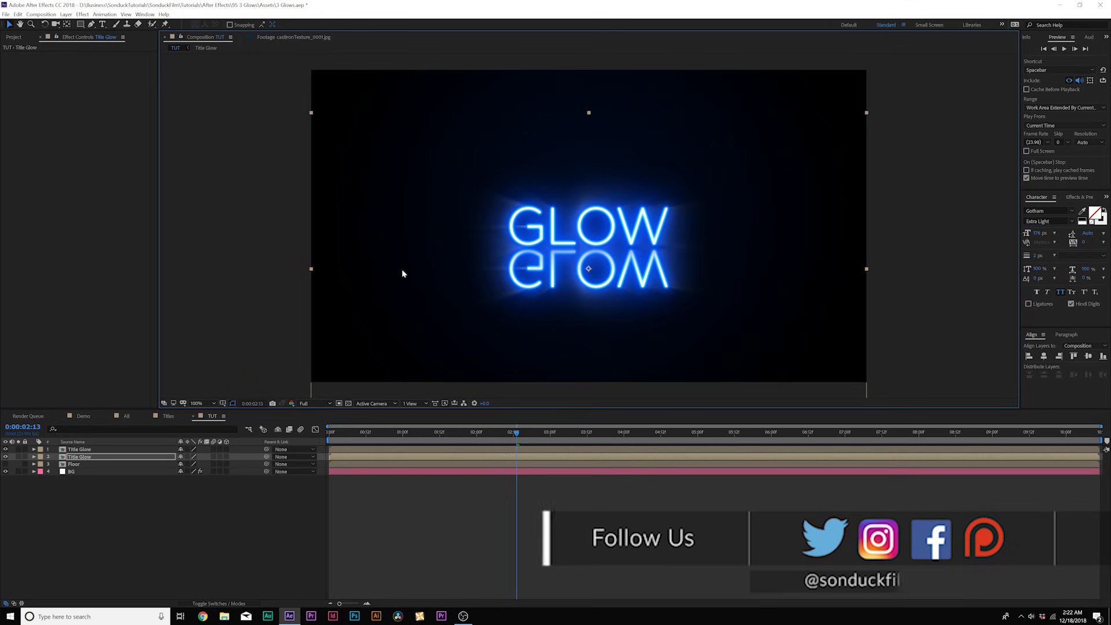
# Add a new adjustment layer directly above the flipped Title Glow layer.
pyautogui.click(66, 14)
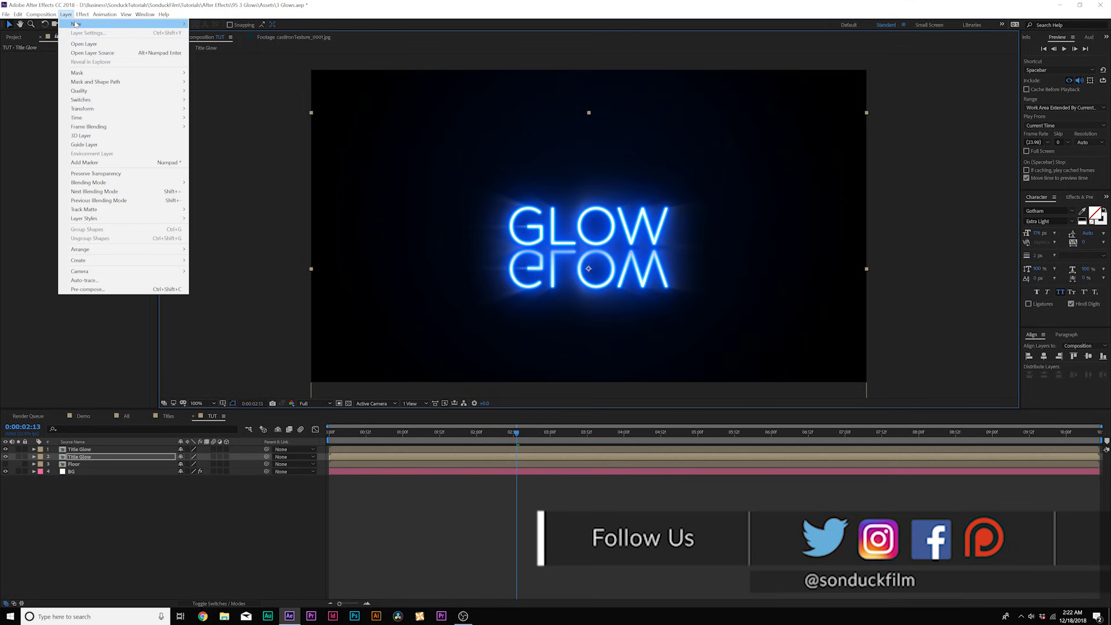
pyautogui.moveTo(92, 24)
pyautogui.click(254, 76)
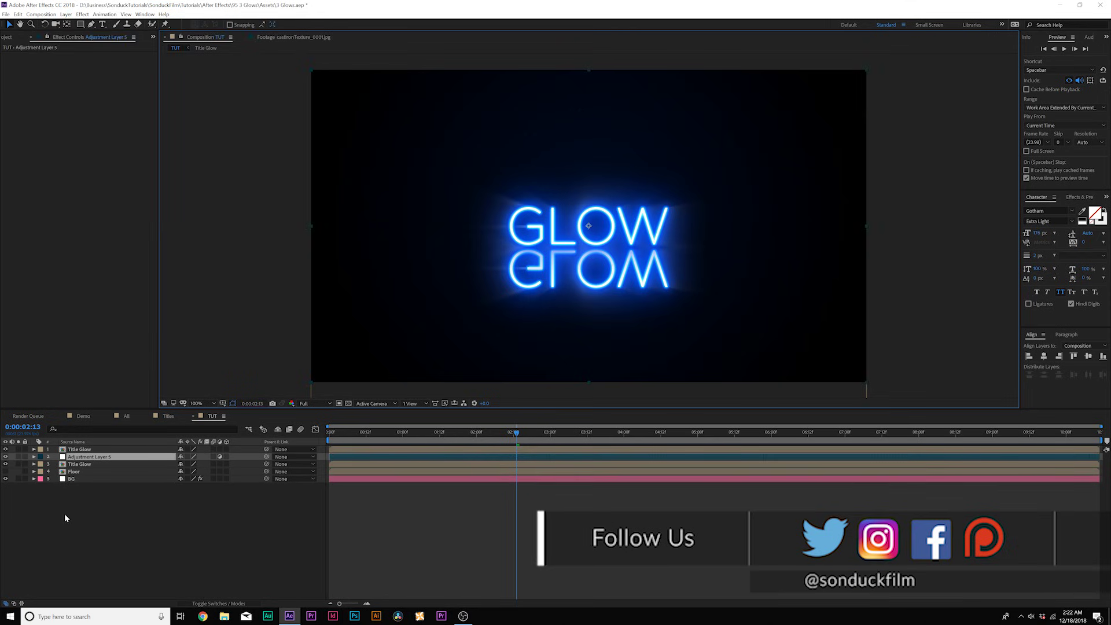
pyautogui.click(87, 458)
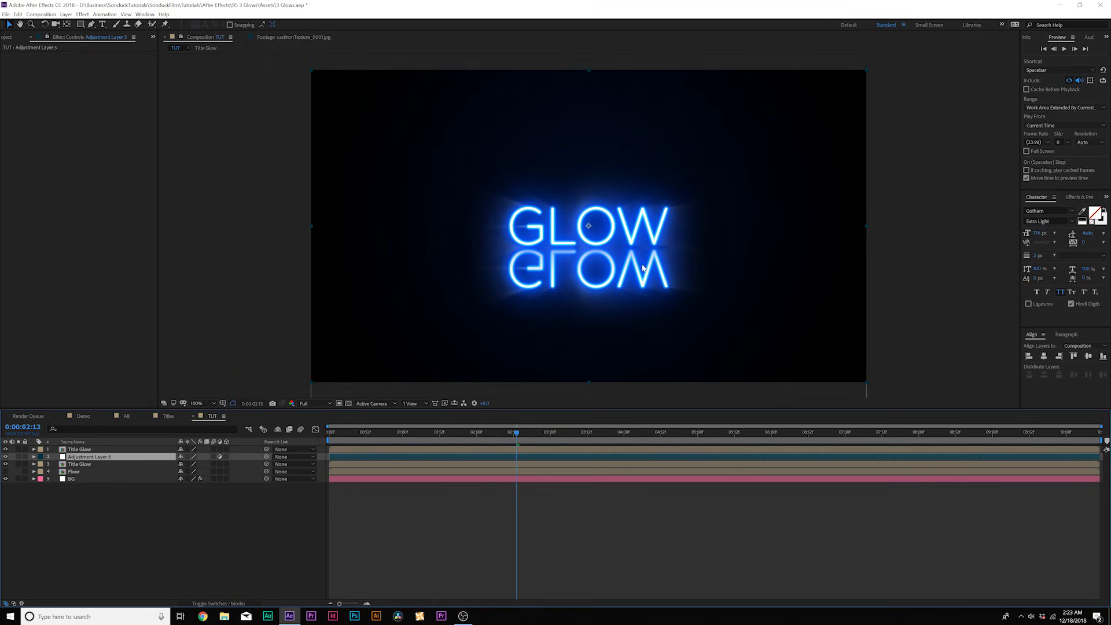
# Apply a Compound Blur effect to the adjustment layer with Floor as its blur layer.
pyautogui.click(80, 472)
pyautogui.click(87, 457)
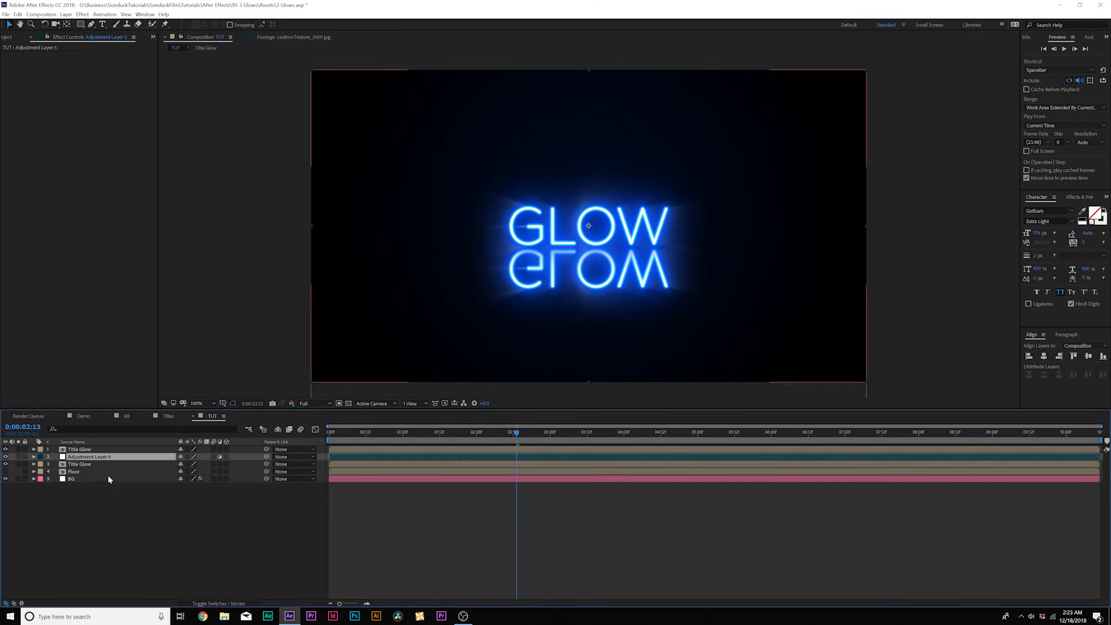
pyautogui.click(82, 15)
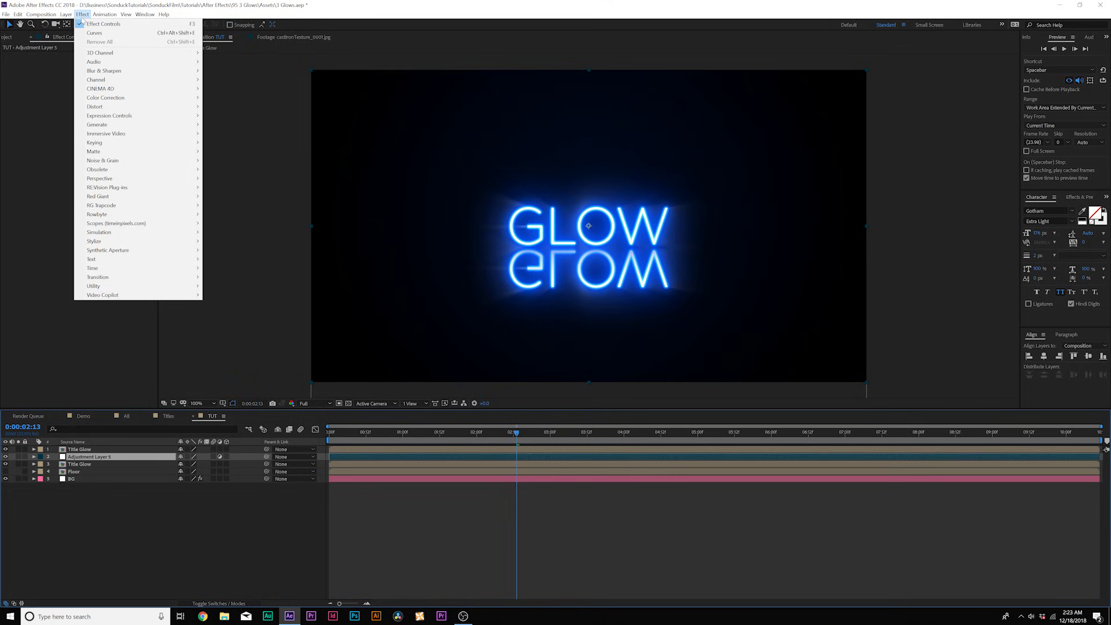
pyautogui.moveTo(128, 70)
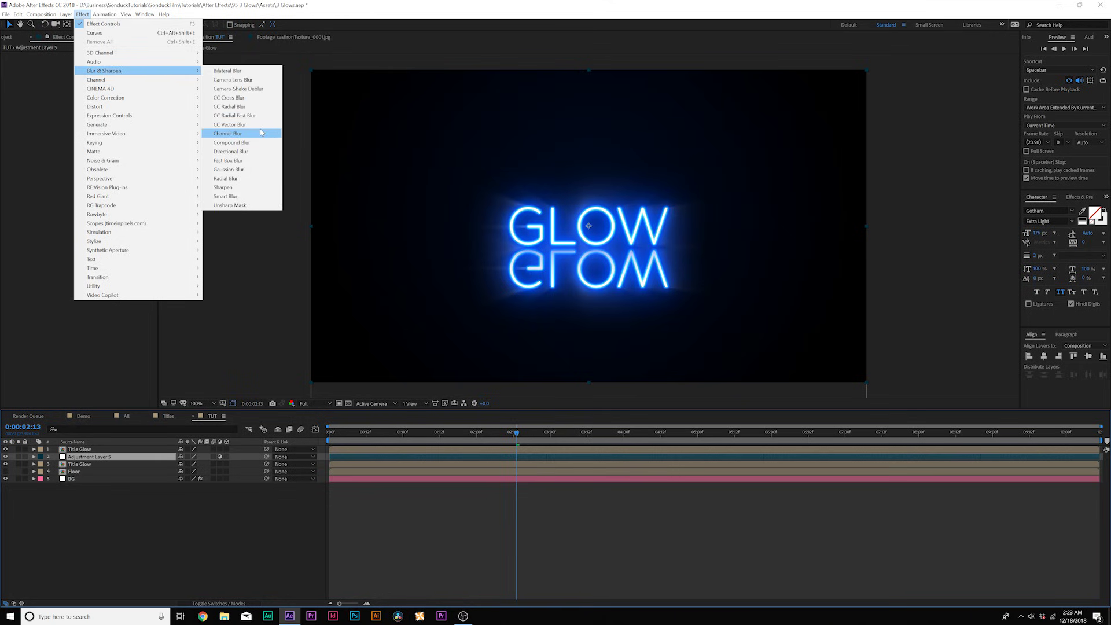
pyautogui.click(234, 143)
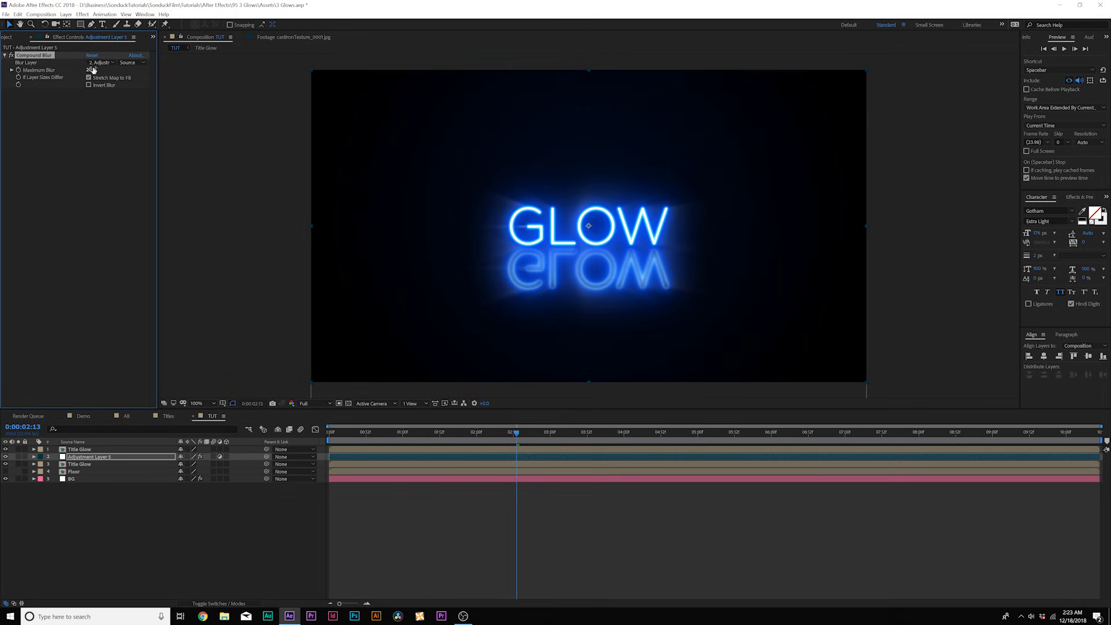
pyautogui.click(99, 62)
pyautogui.click(113, 110)
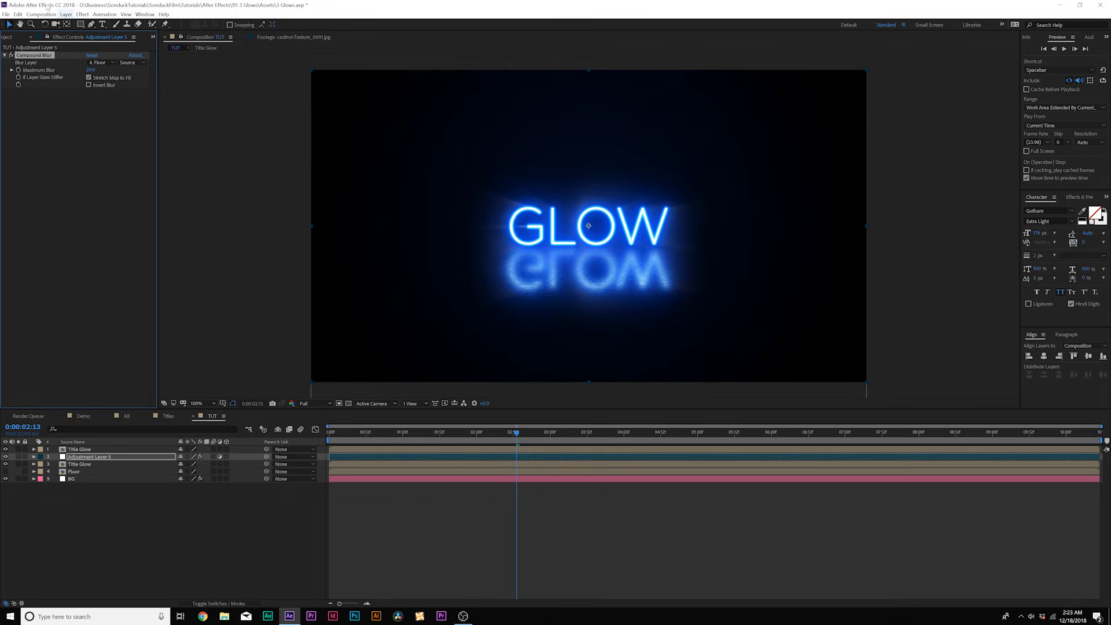
# Turn on Invert Blur for the Compound Blur and raise its Maximum Blur to 42.
pyautogui.click(89, 85)
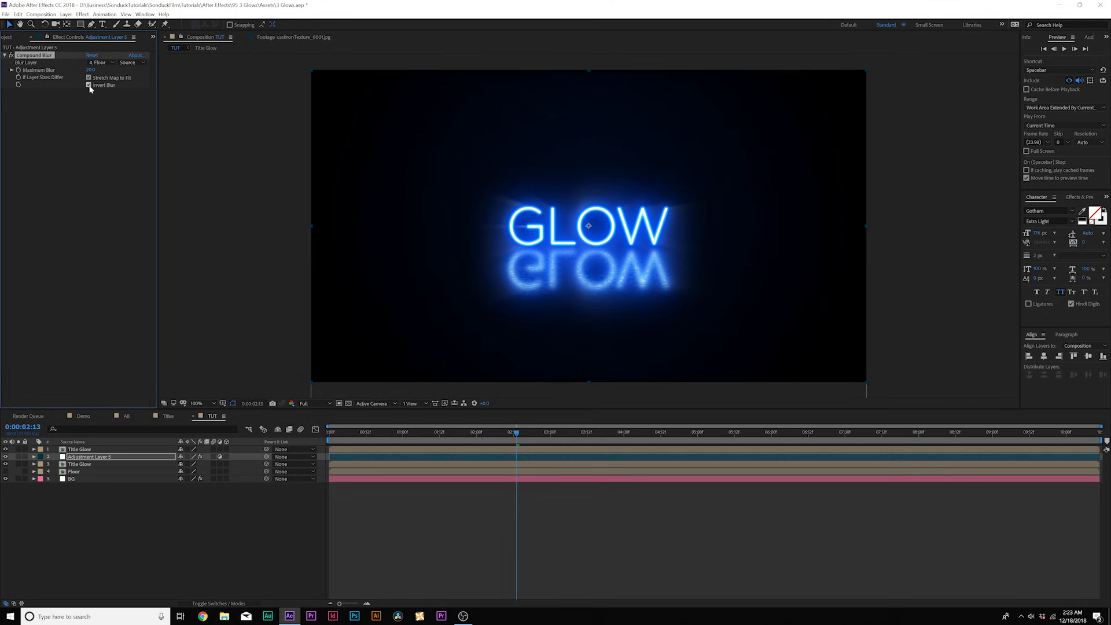
pyautogui.moveTo(90, 69); pyautogui.dragTo(105, 70)
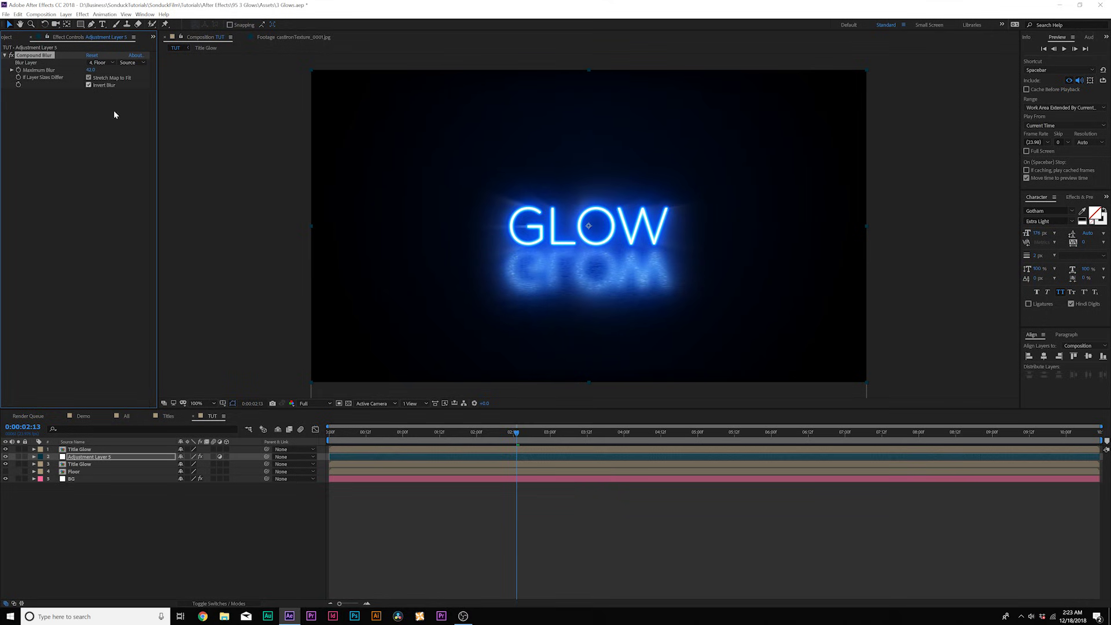
# Lower the RGB curve midtones of the iron texture in the Floor composition and check the reflection in the TUT composition.
pyautogui.doubleClick(74, 471)
pyautogui.click(88, 450)
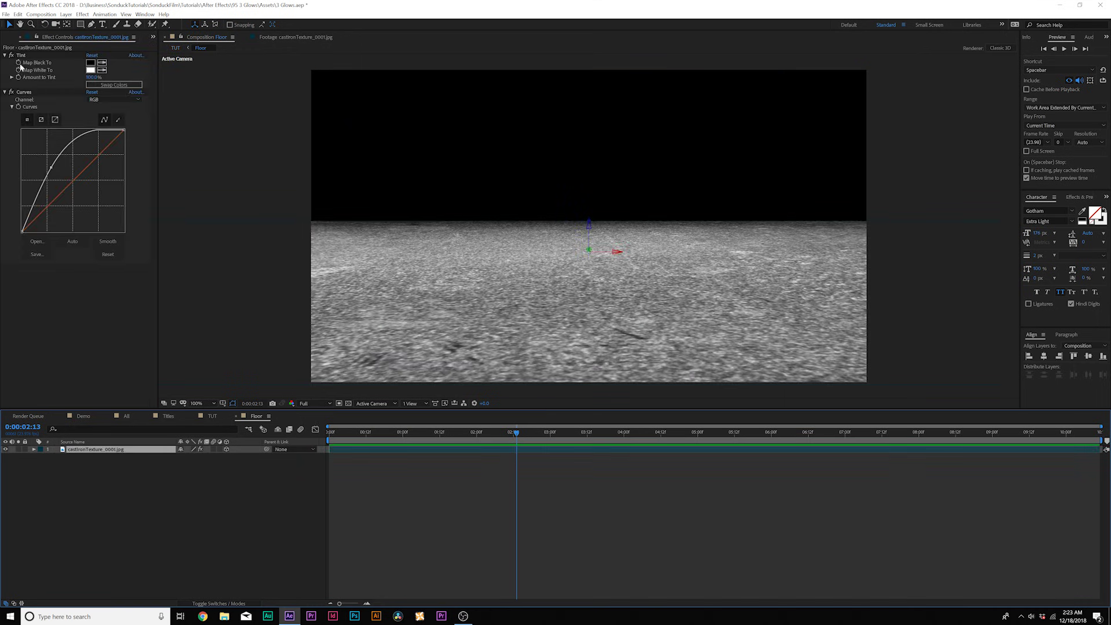
pyautogui.moveTo(48, 169); pyautogui.dragTo(67, 174)
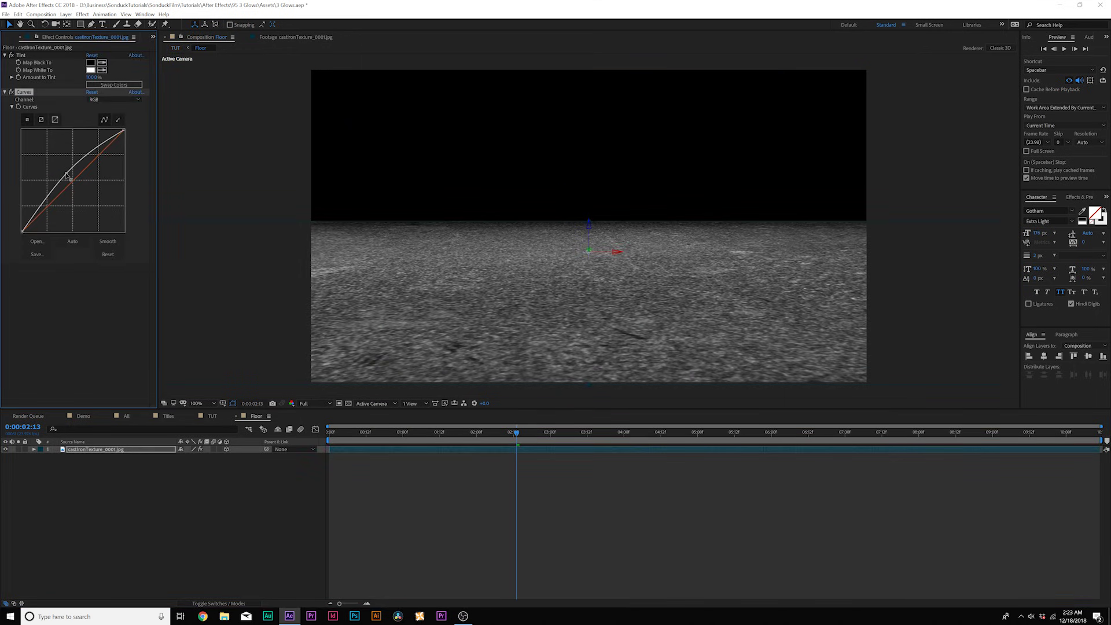
pyautogui.click(212, 416)
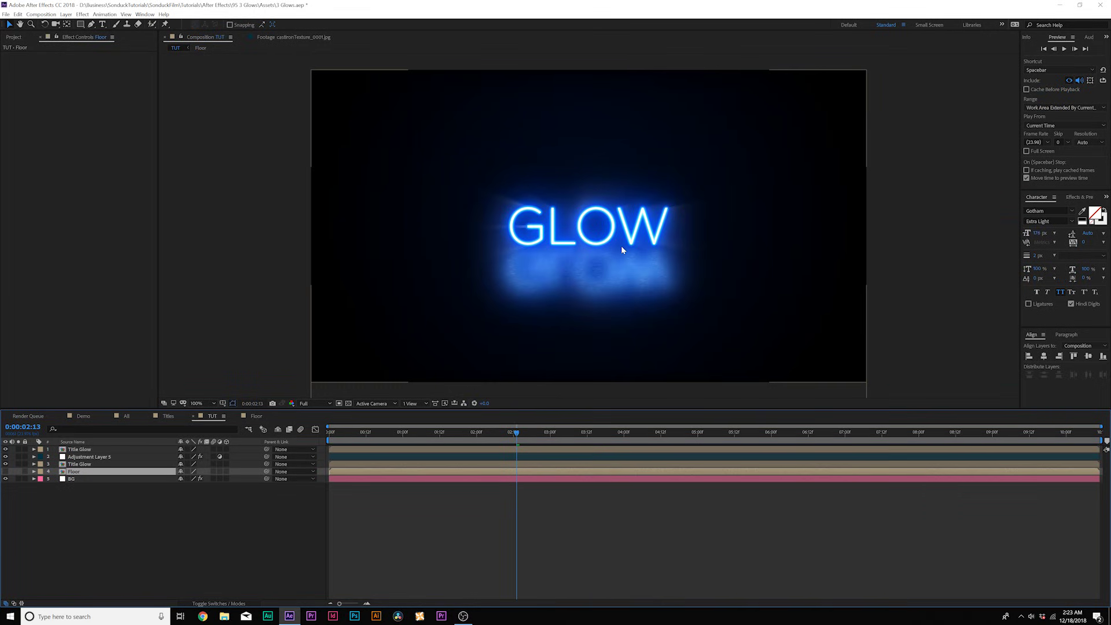
pyautogui.click(256, 416)
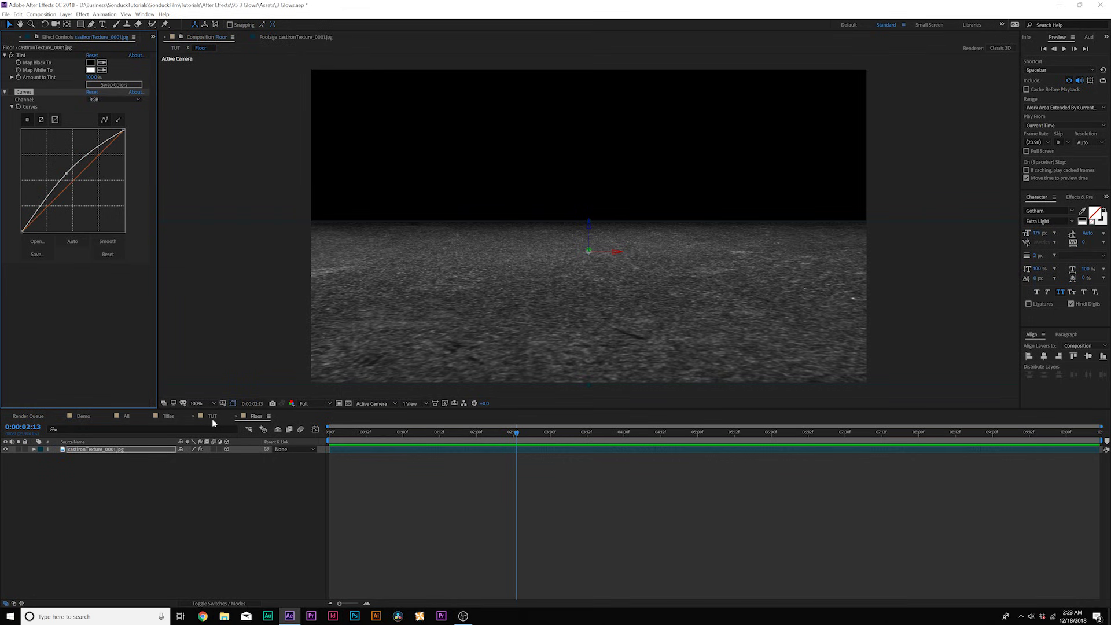
pyautogui.click(212, 417)
# Raise the iron texture's RGB curve midtones strongly in the Floor composition and return to the TUT composition.
pyautogui.click(257, 416)
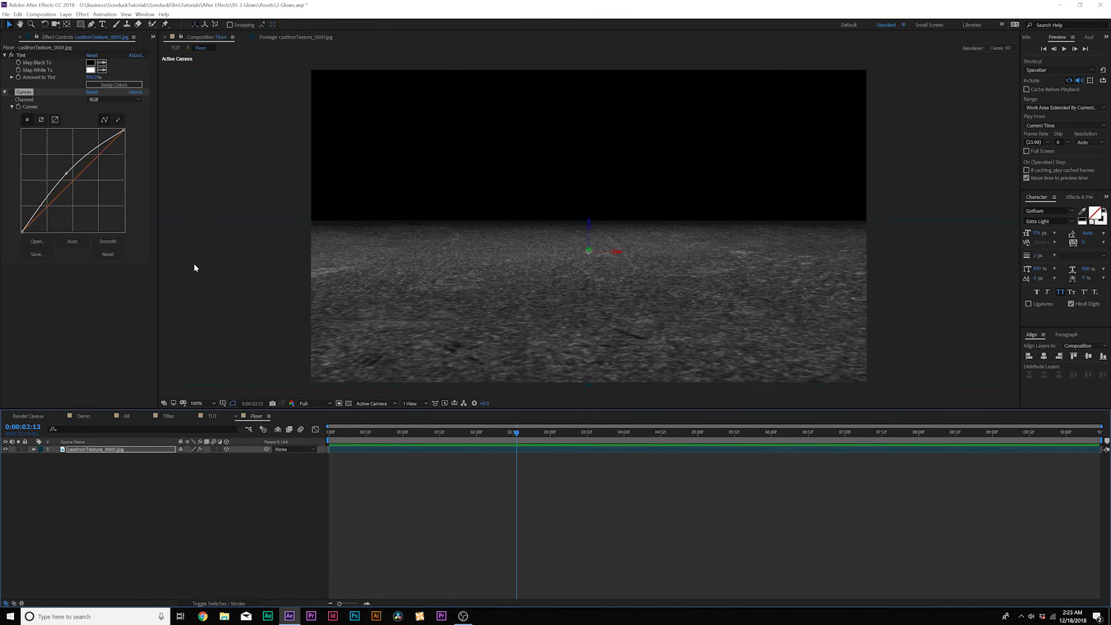
pyautogui.moveTo(65, 172); pyautogui.dragTo(60, 169)
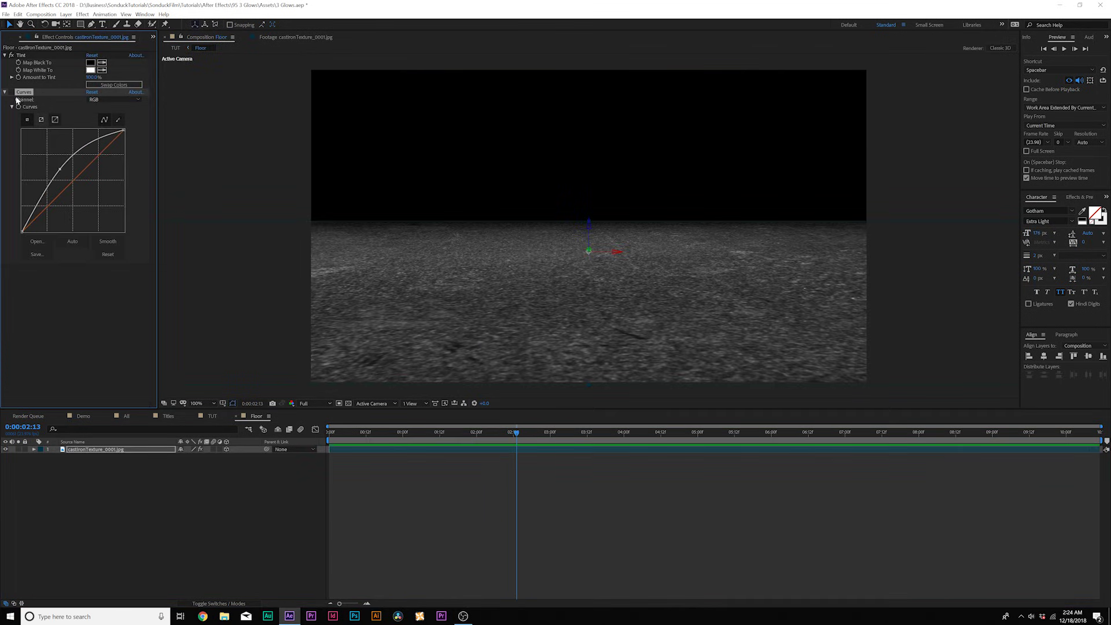
pyautogui.moveTo(58, 170); pyautogui.dragTo(48, 169)
pyautogui.click(213, 416)
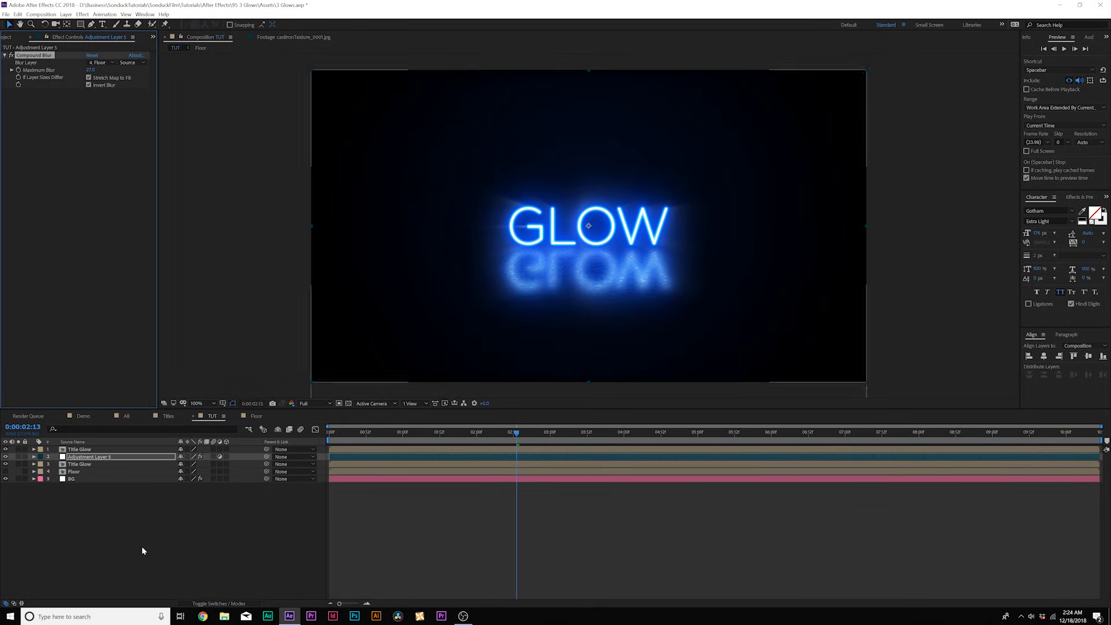
pyautogui.click(179, 519)
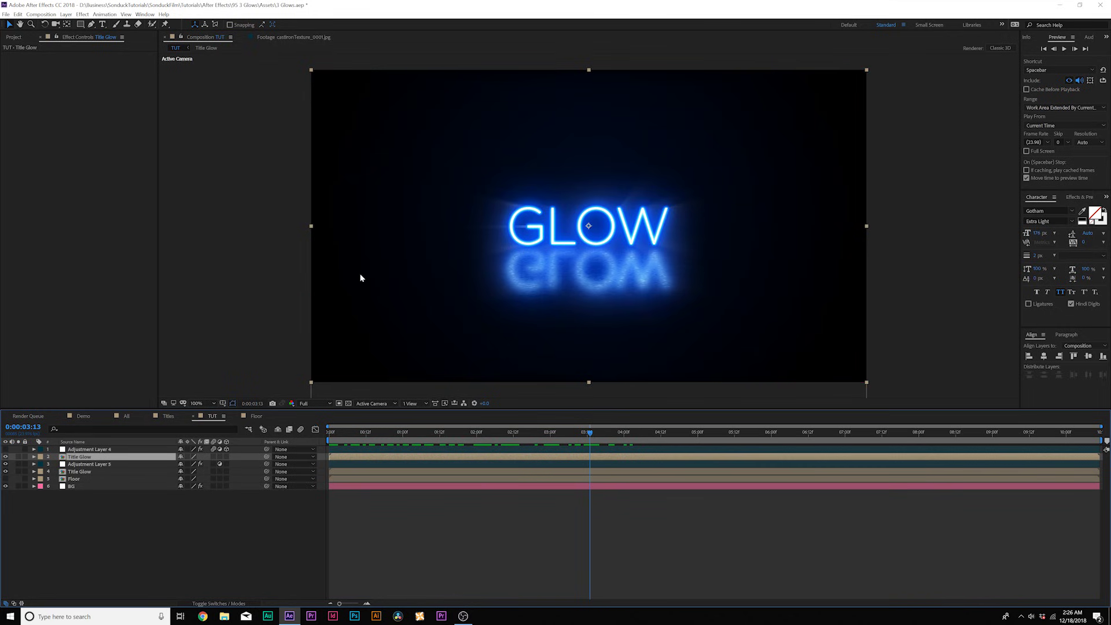
# Duplicate the GLOW text layer inside the Title Glow composition and remove CC Radial Fast Blur from the bottom GLOW layer.
pyautogui.doubleClick(86, 457)
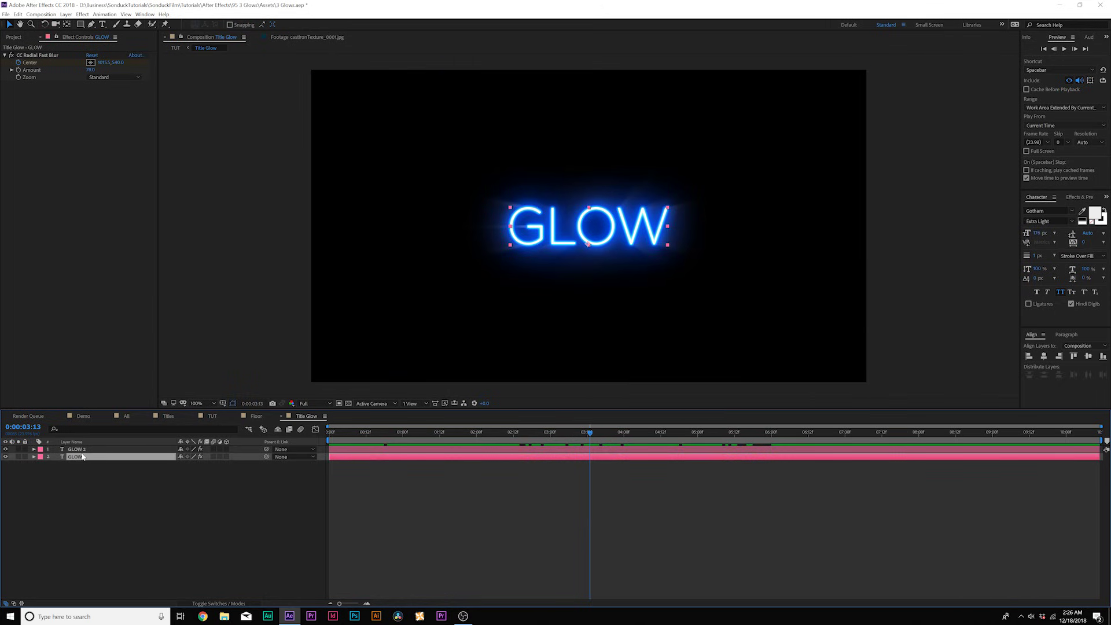
pyautogui.hotkey('ctrl', 'd')
pyautogui.click(77, 465)
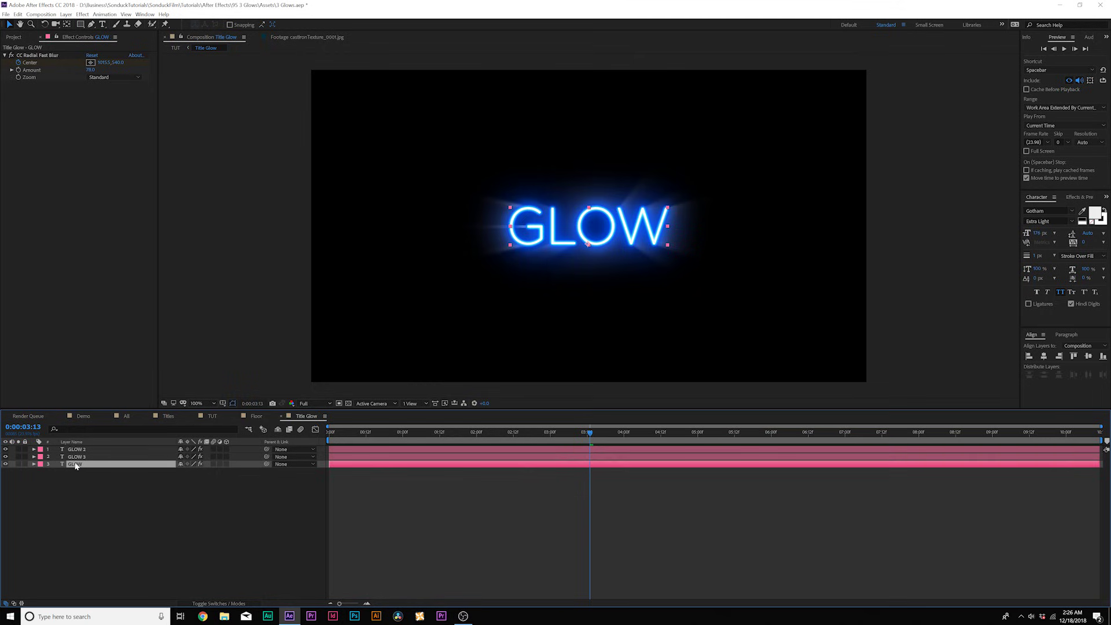
pyautogui.click(34, 56)
pyautogui.press('Delete')
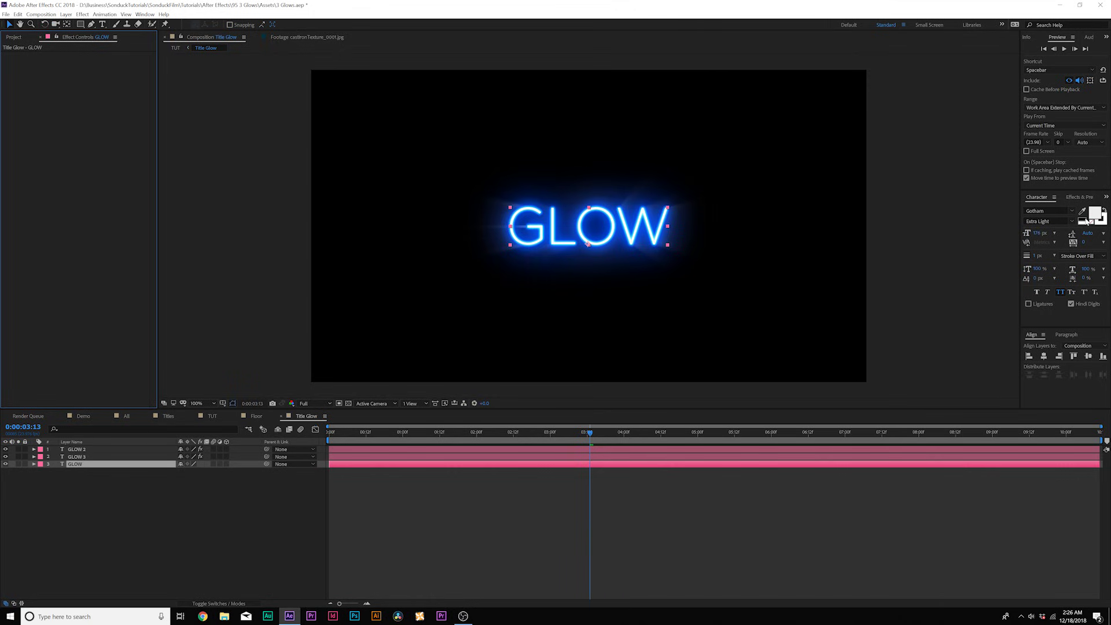
# Change the bottom GLOW layer's text fill colour to near-black 121212.
pyautogui.click(1094, 214)
pyautogui.moveTo(512, 333); pyautogui.dragTo(495, 368)
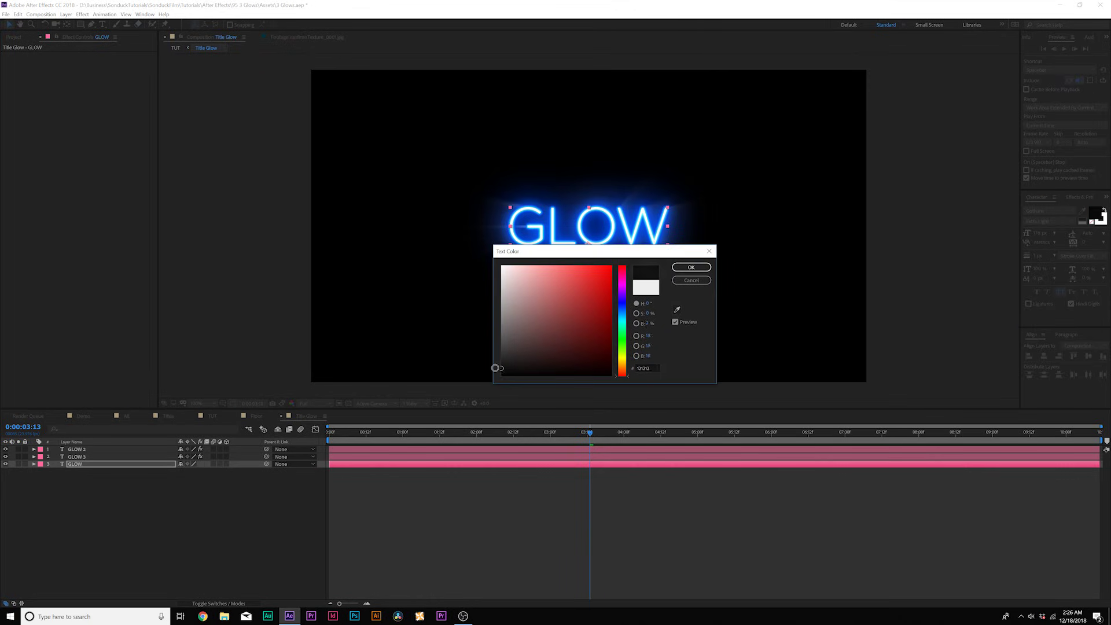
pyautogui.click(690, 266)
pyautogui.click(81, 492)
# Add an Opacity text animator to the GLOW 2 layer and set its opacity to 0% at the start of the timeline.
pyautogui.click(77, 449)
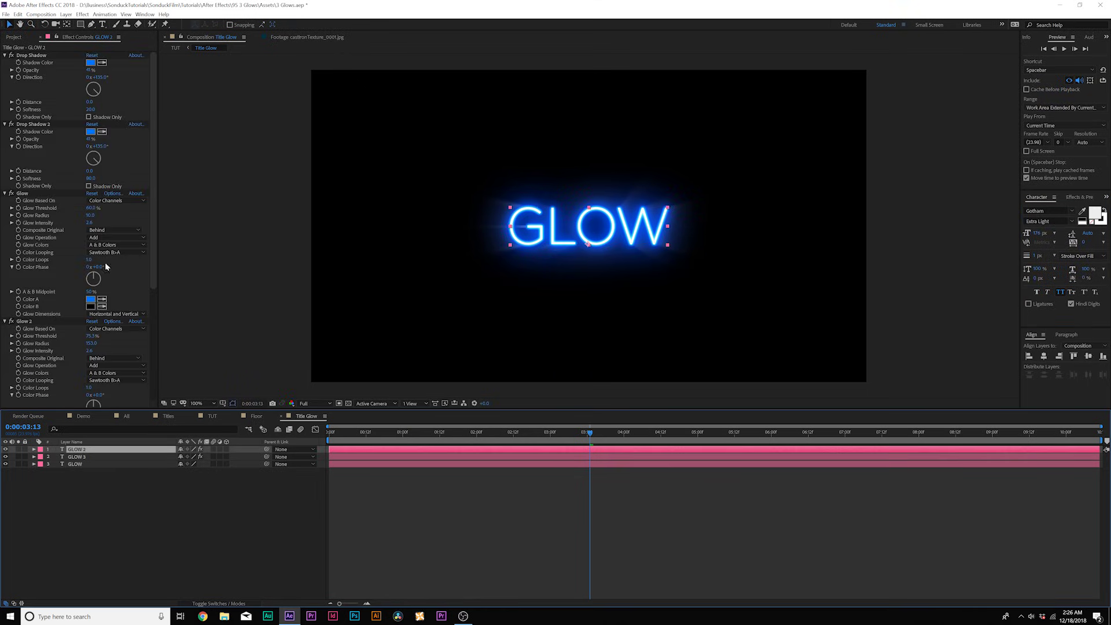
pyautogui.click(33, 450)
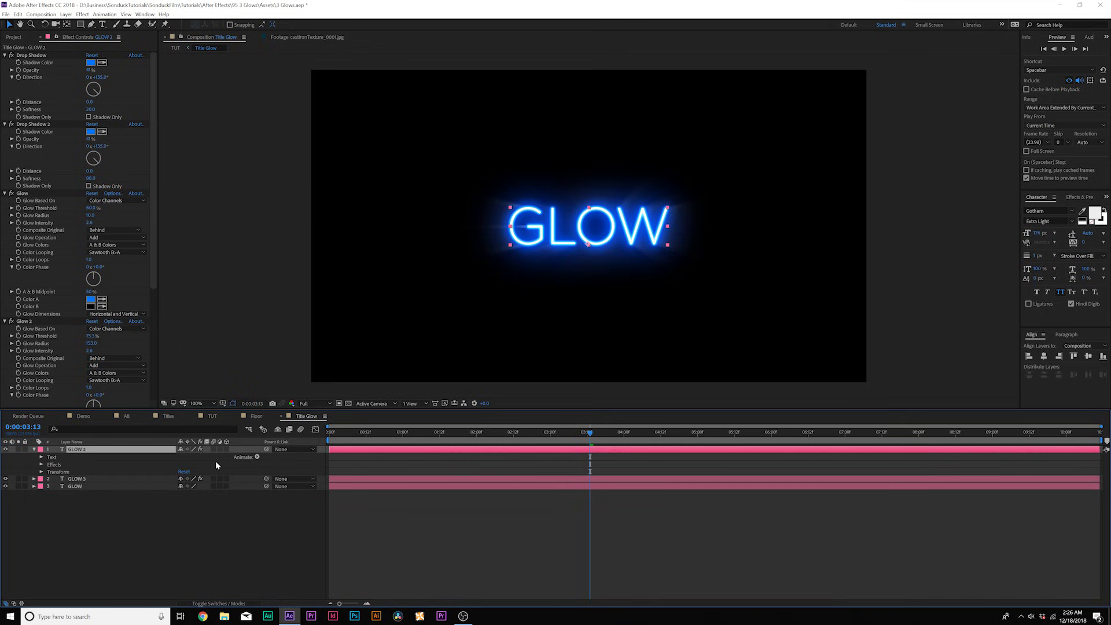
pyautogui.click(258, 457)
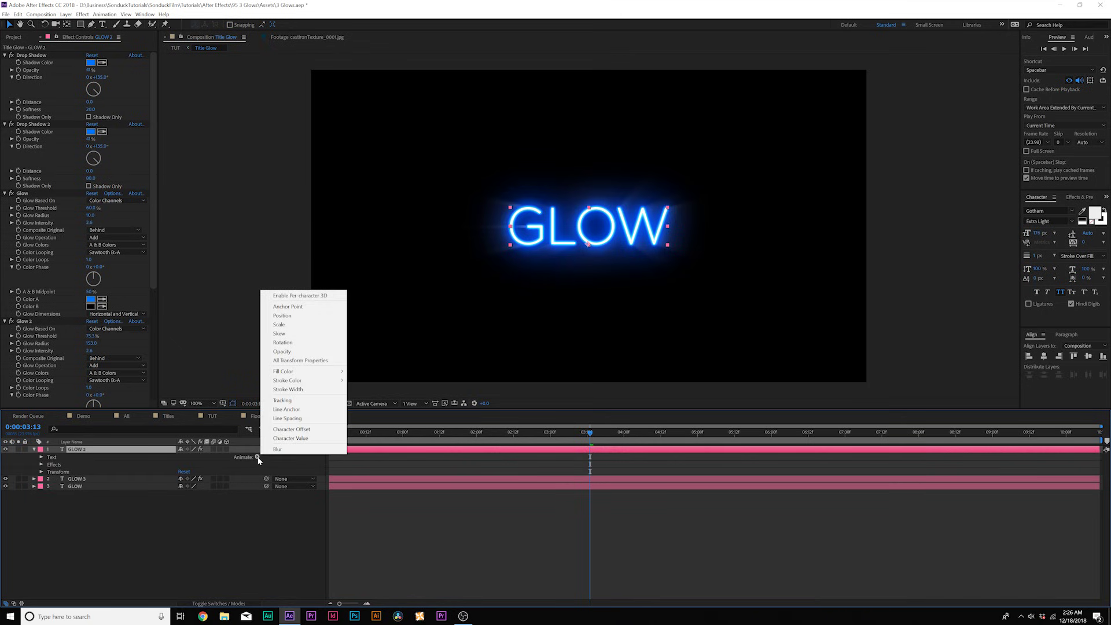
pyautogui.click(302, 353)
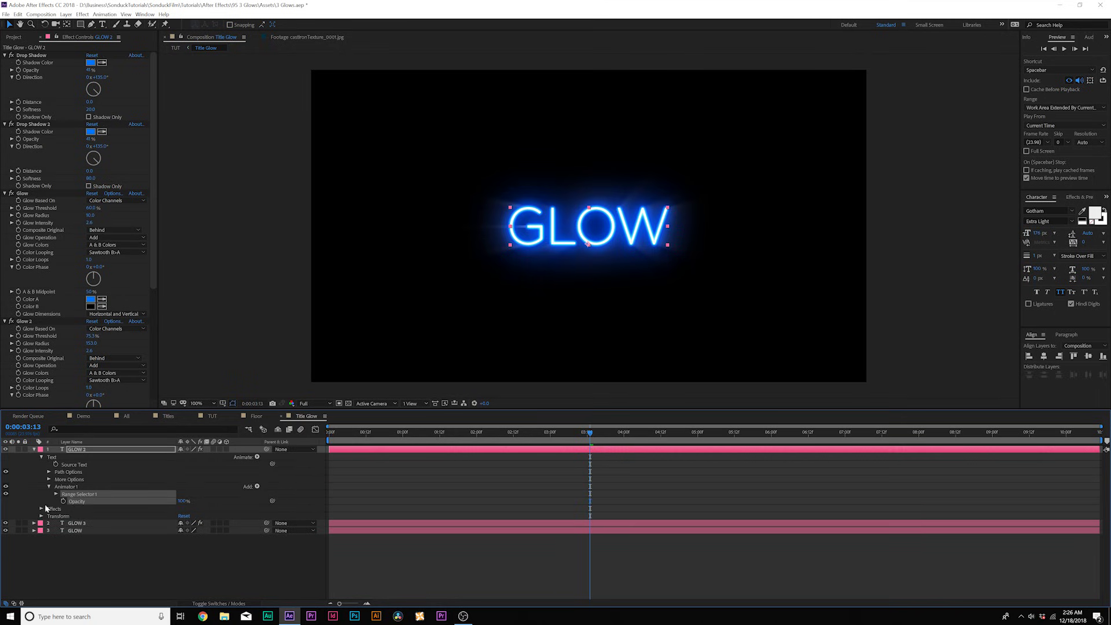
pyautogui.moveTo(333, 441); pyautogui.dragTo(317, 439)
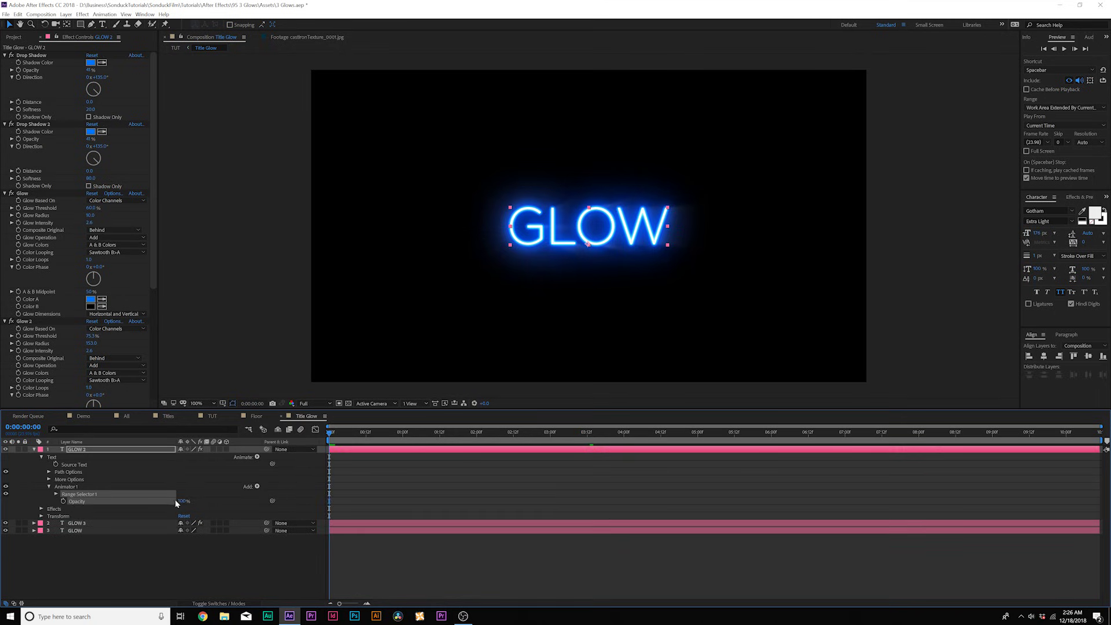
pyautogui.moveTo(182, 501); pyautogui.dragTo(126, 502)
pyautogui.press('.')
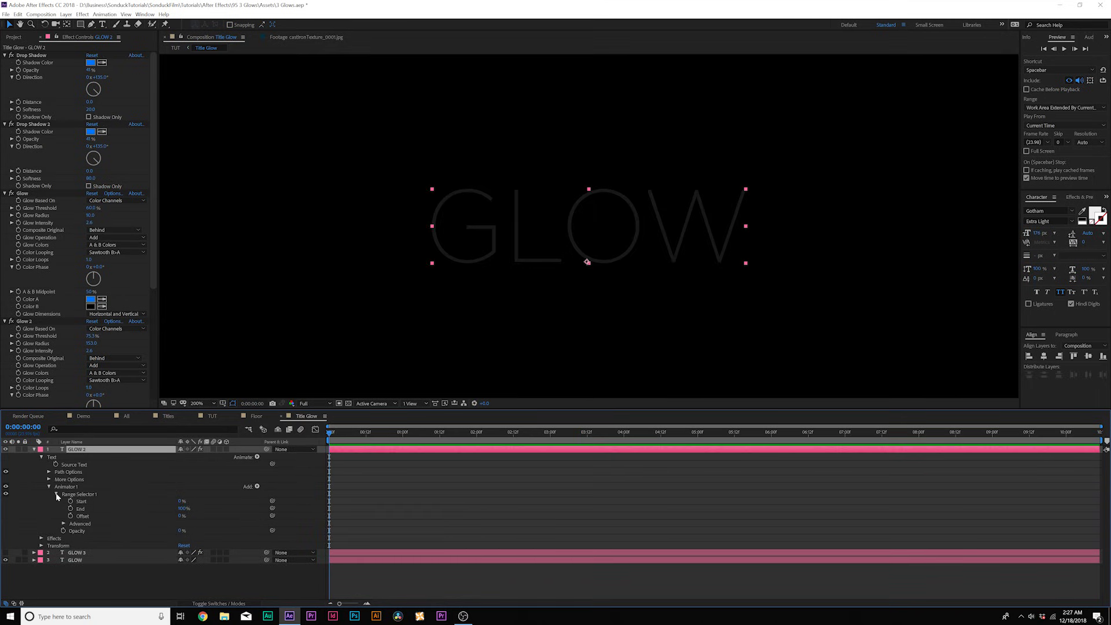
# Keyframe the GLOW 2 Range Selector's Offset at 100% at the start and reduce it at 1 second so only part of the word is lit.
pyautogui.click(58, 493)
pyautogui.moveTo(181, 515); pyautogui.dragTo(235, 517)
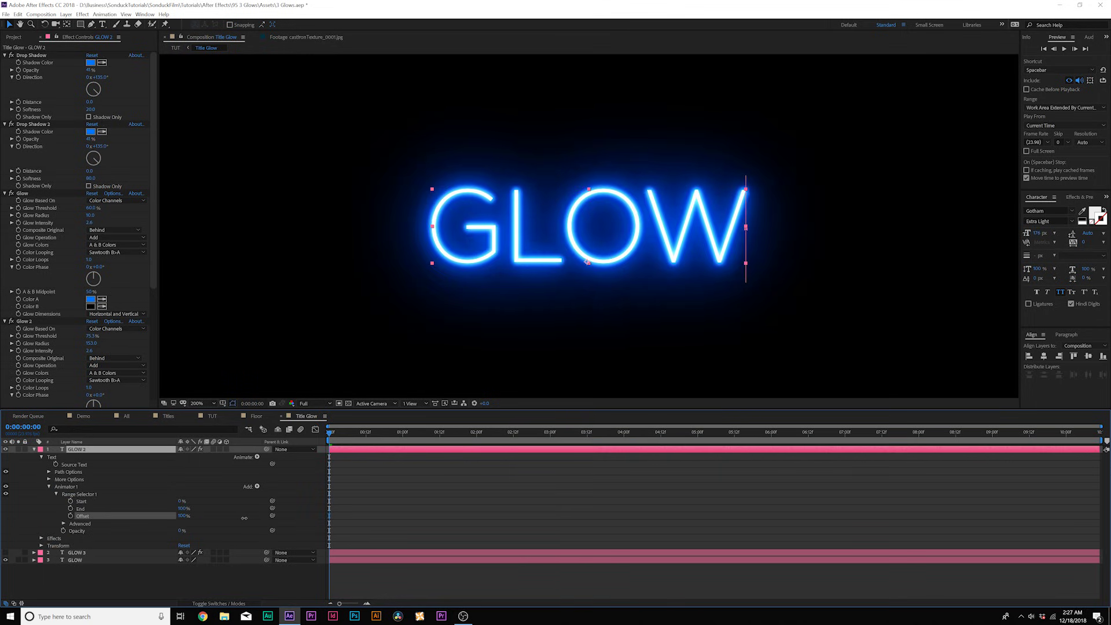
pyautogui.click(70, 515)
pyautogui.moveTo(400, 432); pyautogui.dragTo(403, 432)
pyautogui.moveTo(184, 515); pyautogui.dragTo(152, 516)
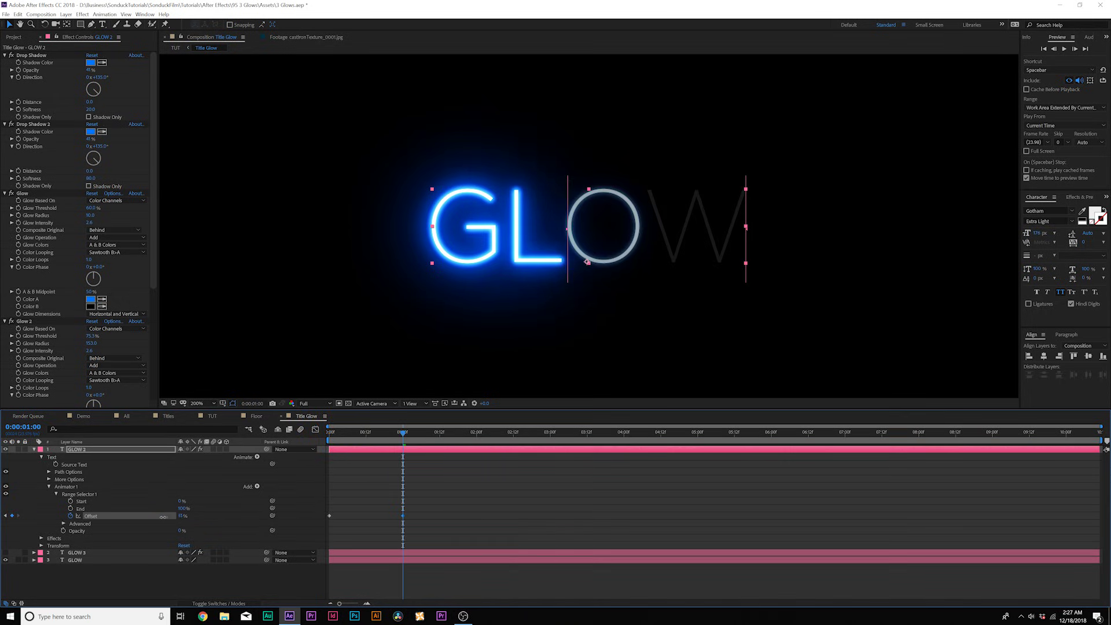
# Add more Offset keyframes to the GLOW 2 Range Selector from about 2 to 7 seconds, alternately raising and lowering the value.
pyautogui.moveTo(429, 434); pyautogui.dragTo(480, 434)
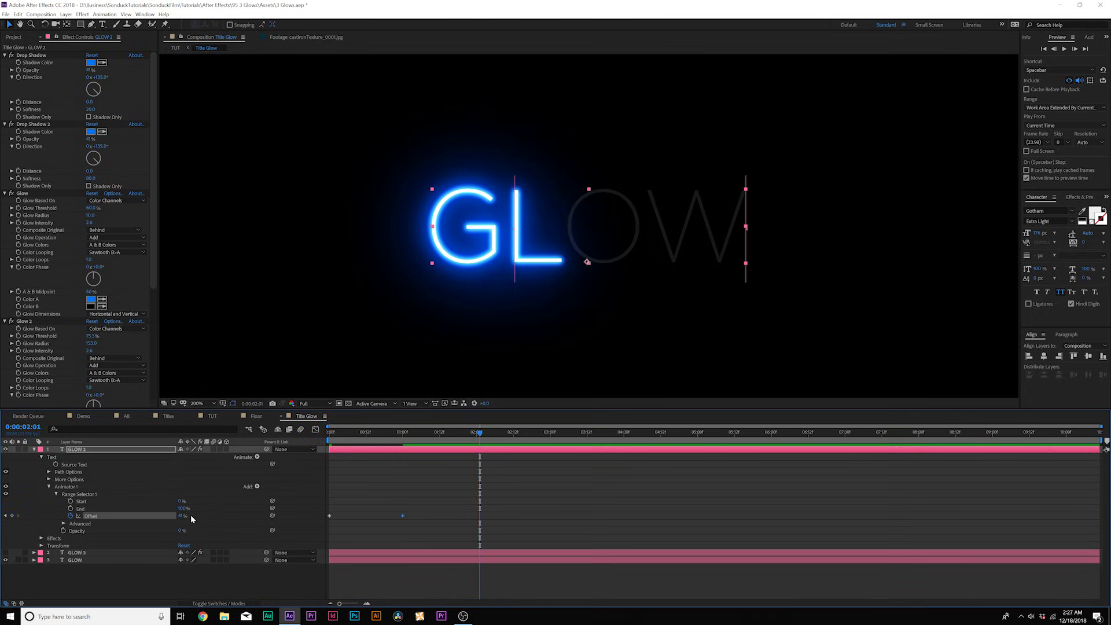
pyautogui.moveTo(181, 516); pyautogui.dragTo(209, 515)
pyautogui.moveTo(543, 433); pyautogui.dragTo(572, 440)
pyautogui.moveTo(181, 515); pyautogui.dragTo(167, 515)
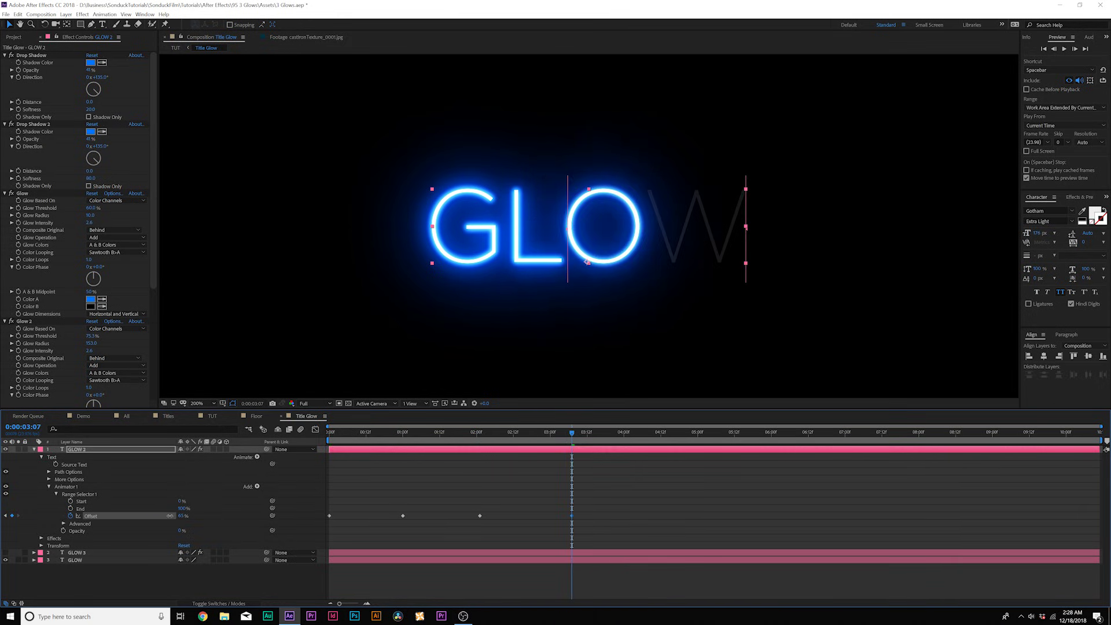
pyautogui.moveTo(620, 432); pyautogui.dragTo(679, 432)
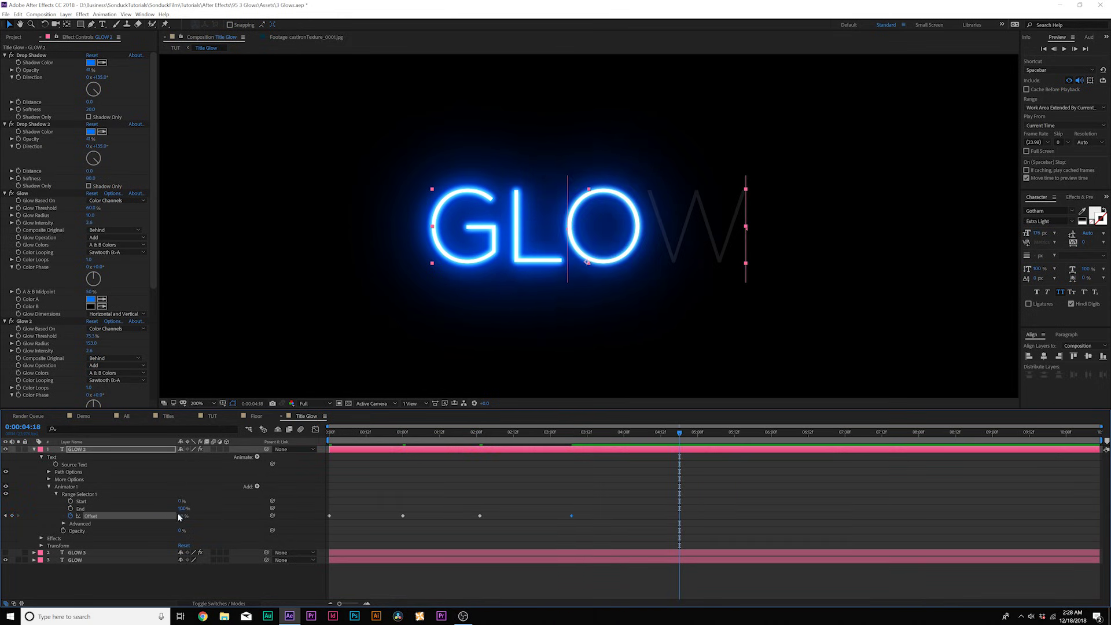
pyautogui.moveTo(179, 516); pyautogui.dragTo(200, 517)
pyautogui.moveTo(752, 433); pyautogui.dragTo(777, 433)
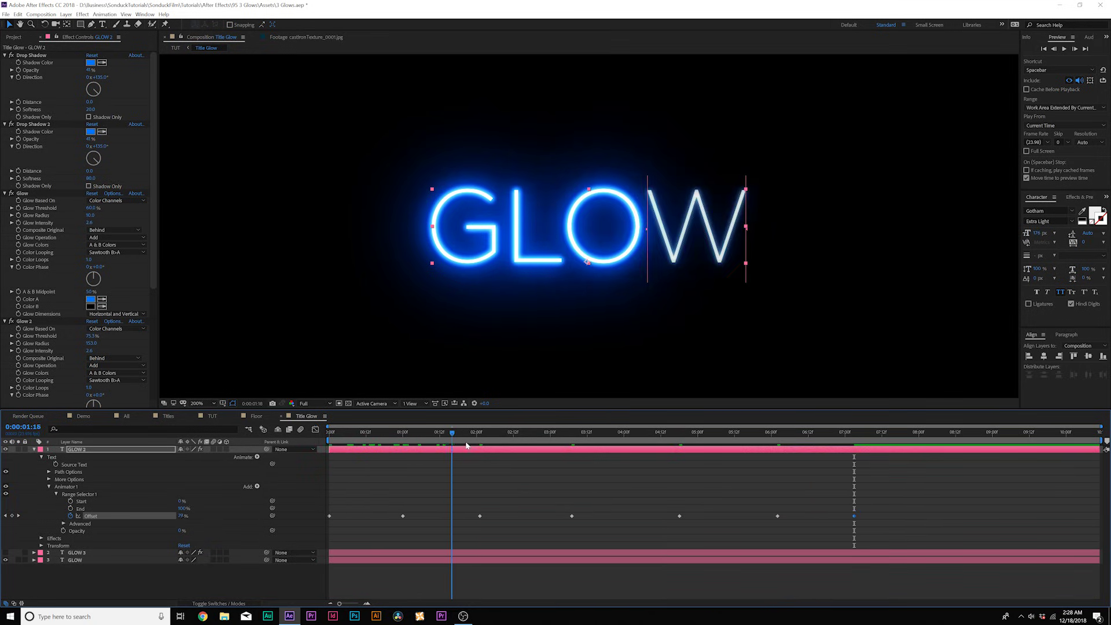
# Check the letter flicker in the TUT composition and turn on Randomize Order for the GLOW 2 Range Selector in Title Glow.
pyautogui.moveTo(647, 461); pyautogui.dragTo(590, 478)
pyautogui.click(220, 416)
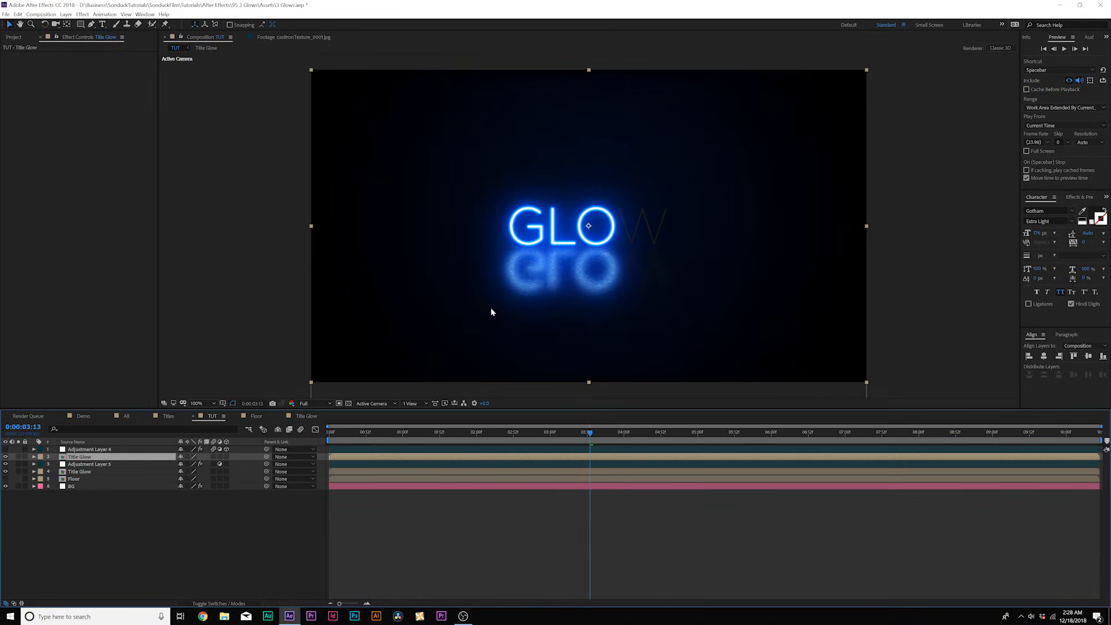
pyautogui.click(303, 417)
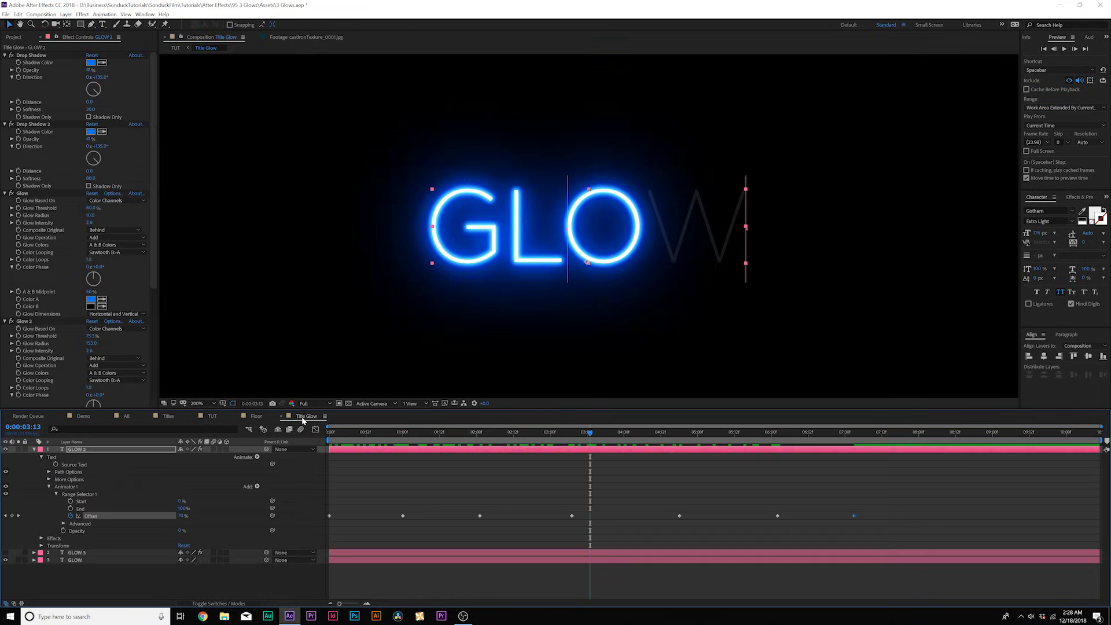
pyautogui.click(63, 523)
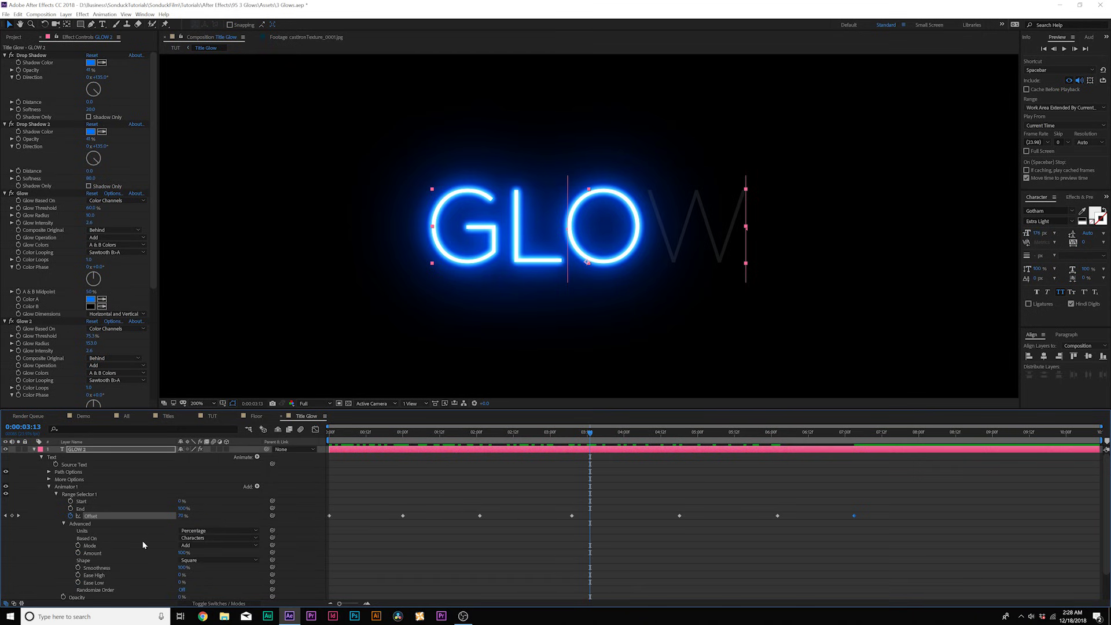
pyautogui.scroll(-2, 137, 541)
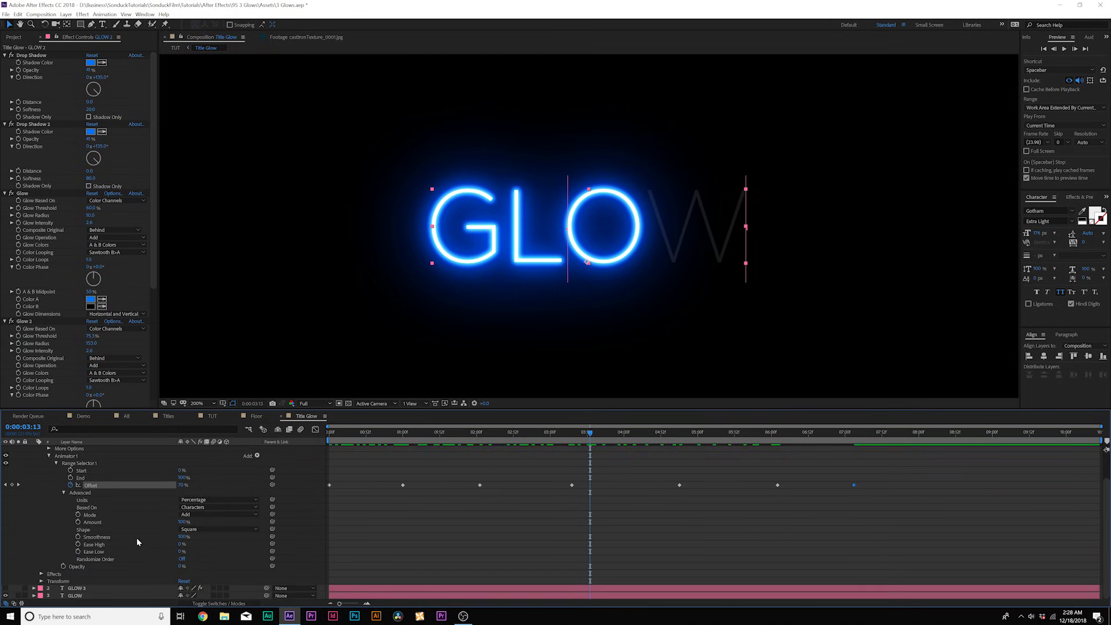
pyautogui.click(183, 559)
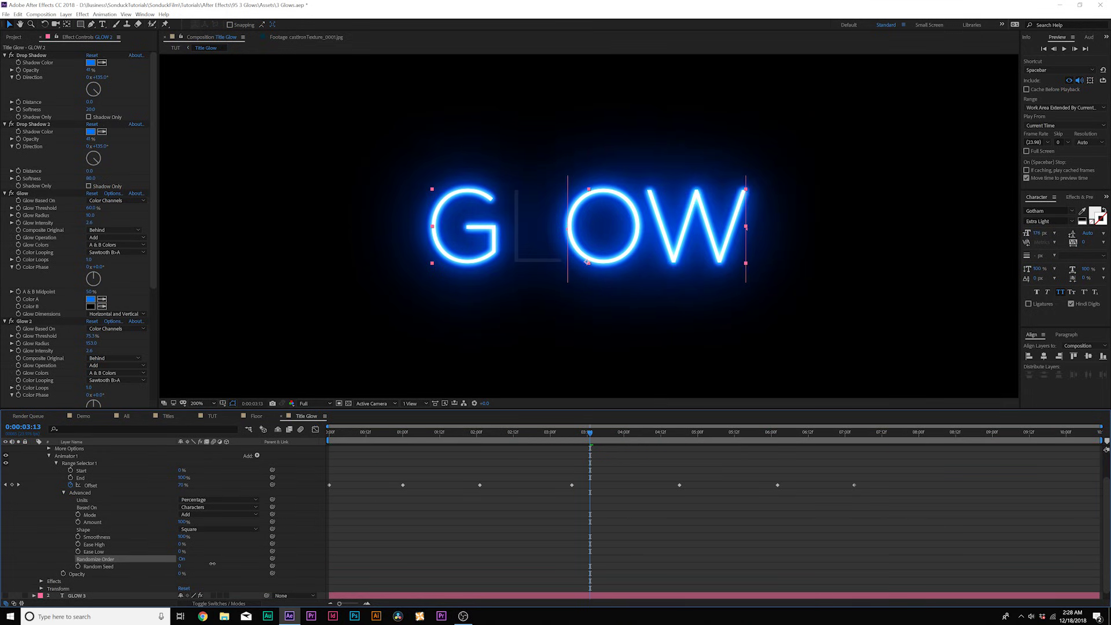
# Adjust the GLOW 2 Range Selector's Random Seed while checking at several times which letters go dark.
pyautogui.moveTo(445, 438); pyautogui.dragTo(477, 486)
pyautogui.moveTo(179, 567); pyautogui.dragTo(189, 565)
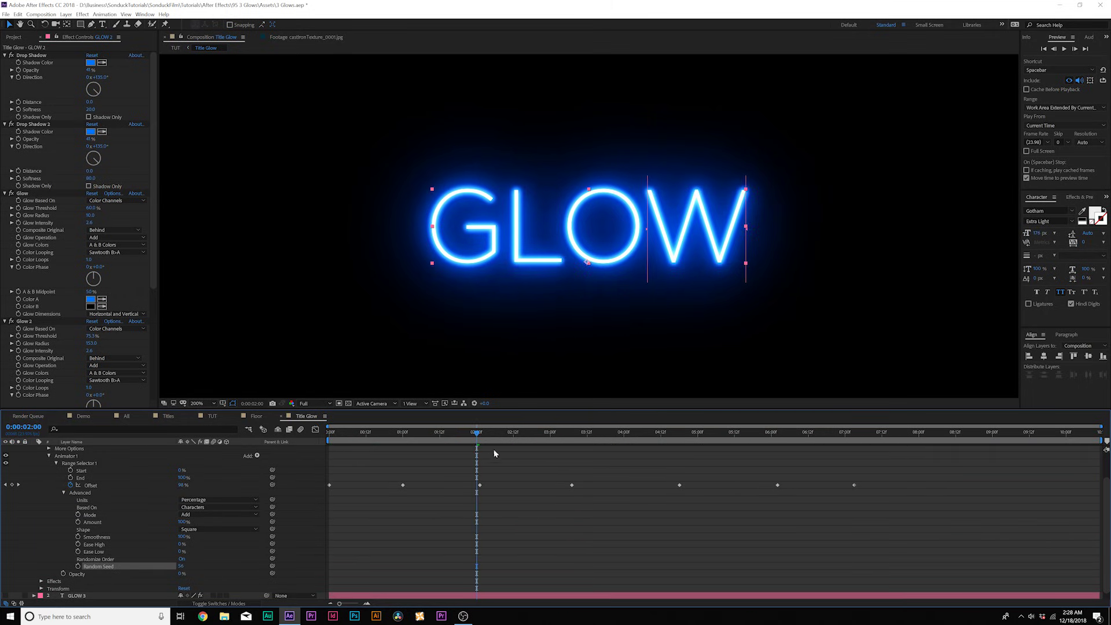
pyautogui.moveTo(505, 434); pyautogui.dragTo(548, 437)
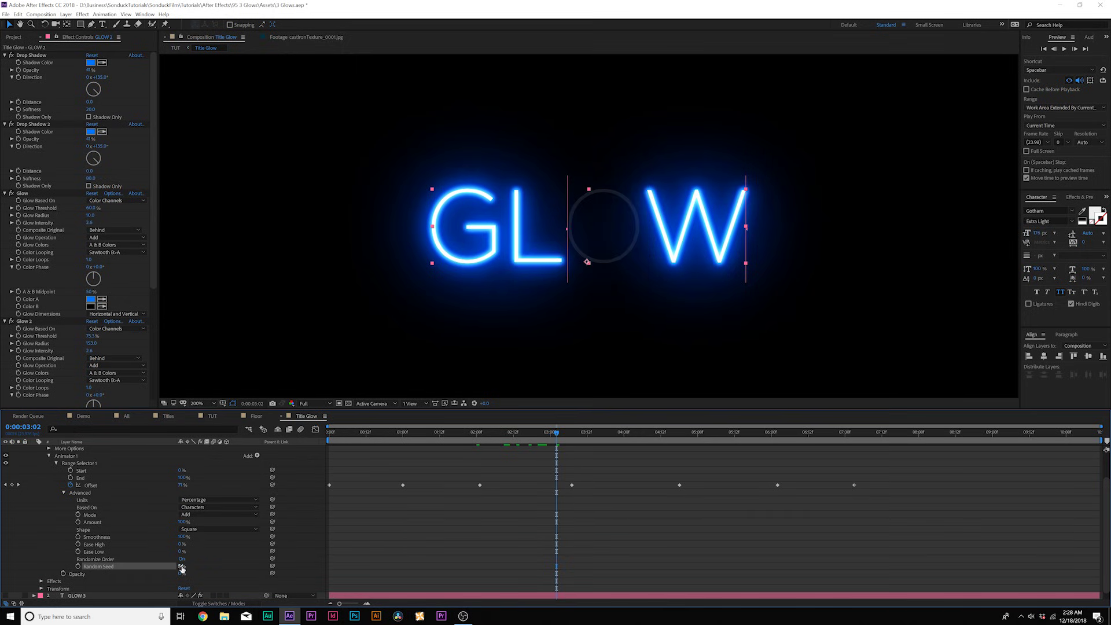
pyautogui.moveTo(182, 569); pyautogui.dragTo(207, 571)
# Add the expression wiggle(1,30) to the GLOW 2 Range Selector's Random Seed and preview the animation.
pyautogui.keyDown('alt'); pyautogui.click(78, 566); pyautogui.keyUp('alt')
pyautogui.write('wiggle(1,30')
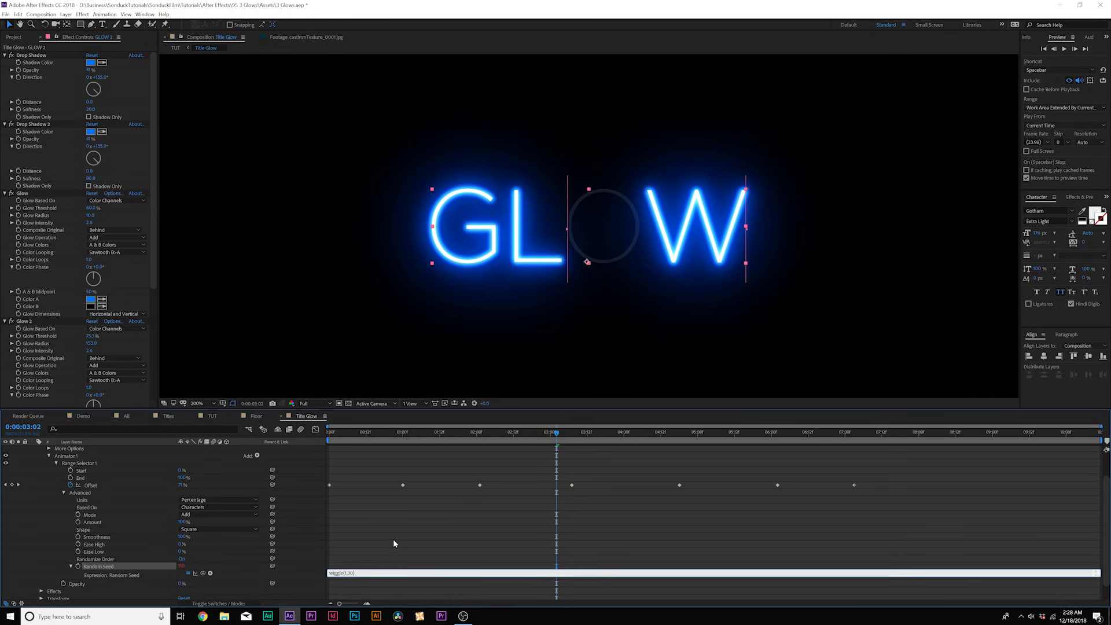
pyautogui.click(393, 539)
pyautogui.press('space')
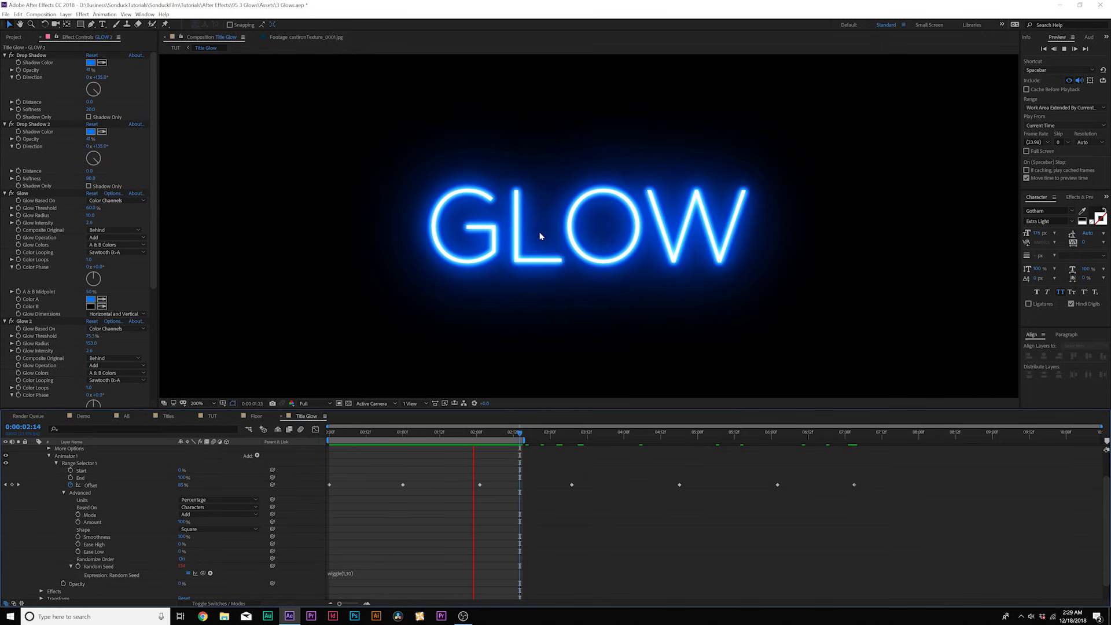